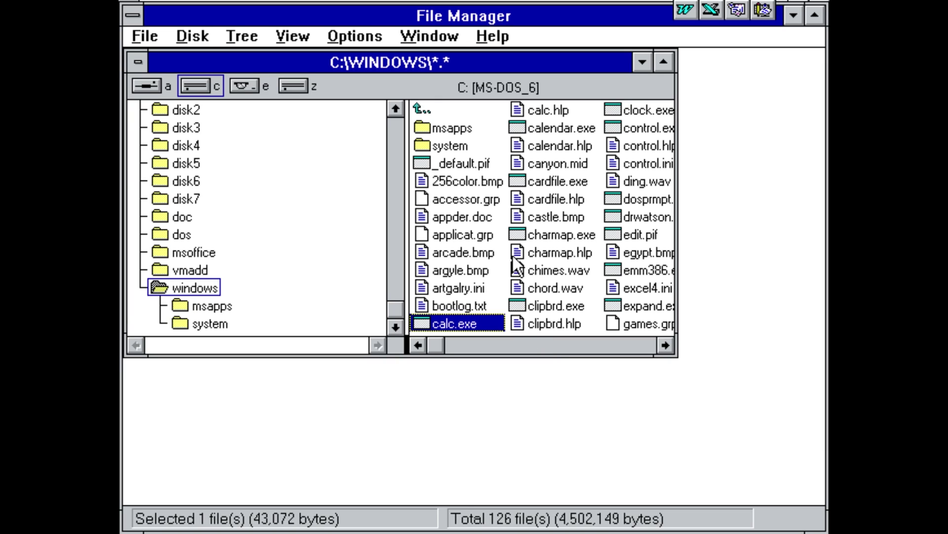
# Open APPDER.DOC and select the Appder macro in the Tools > Macro list
pyautogui.doubleClick(463, 217)
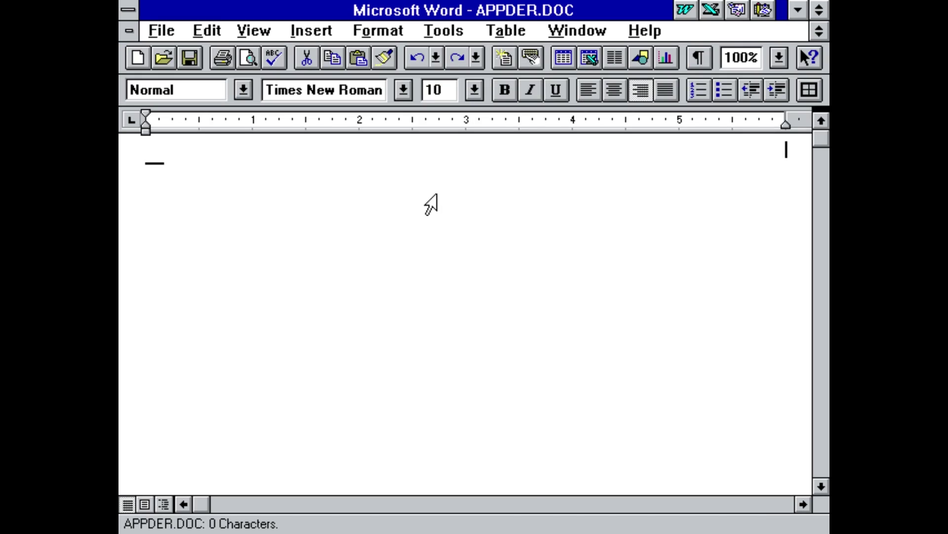
pyautogui.click(425, 31)
pyautogui.click(494, 302)
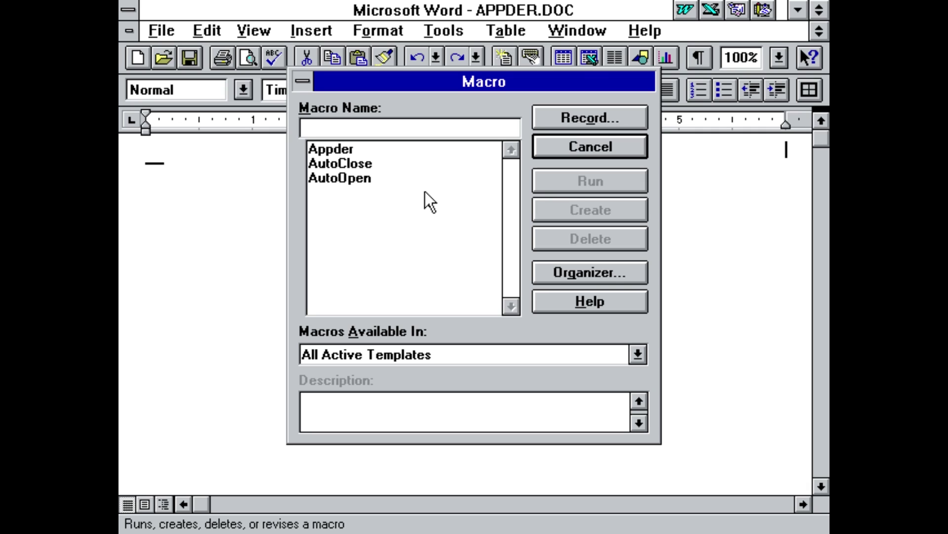
pyautogui.press('Down')
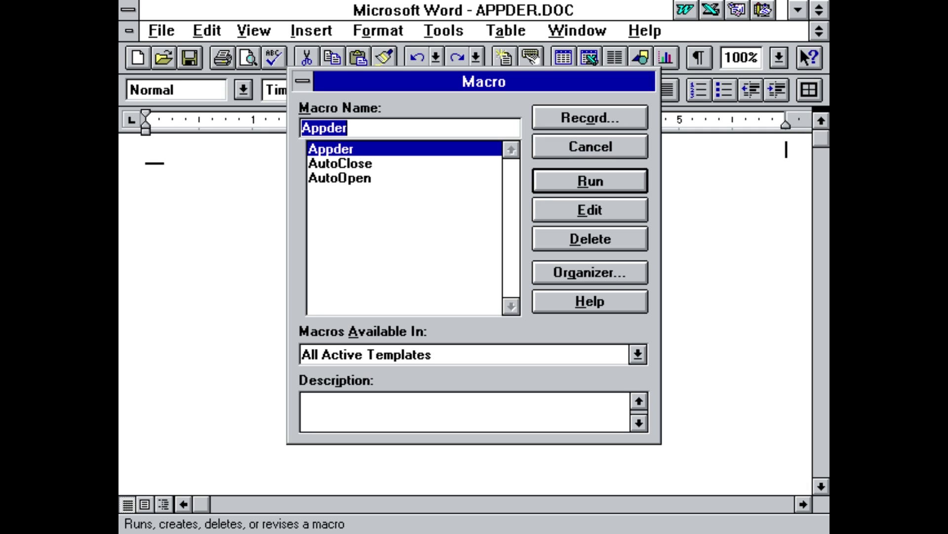
# Open Appder's source and scroll to the Kill commands deleting EXE, COM, TTF and FOT files
pyautogui.click(603, 217)
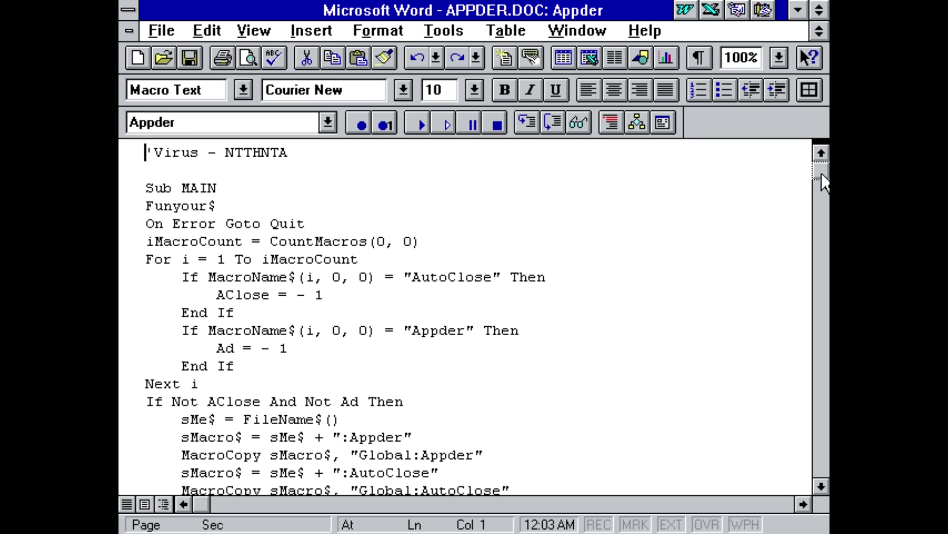
pyautogui.moveTo(822, 173); pyautogui.dragTo(823, 183)
pyautogui.click(822, 486)
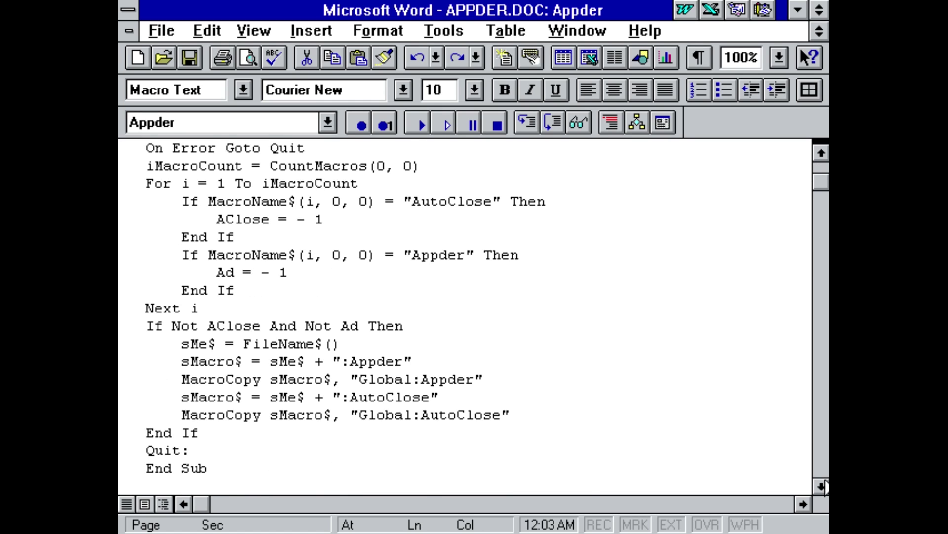
pyautogui.scroll(-5, 822, 487)
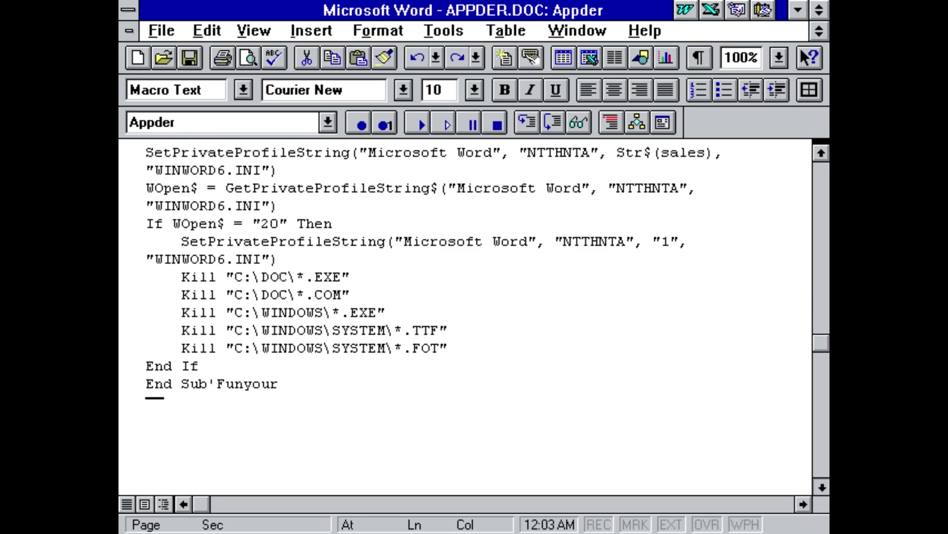
pyautogui.click(303, 243)
pyautogui.click(360, 294)
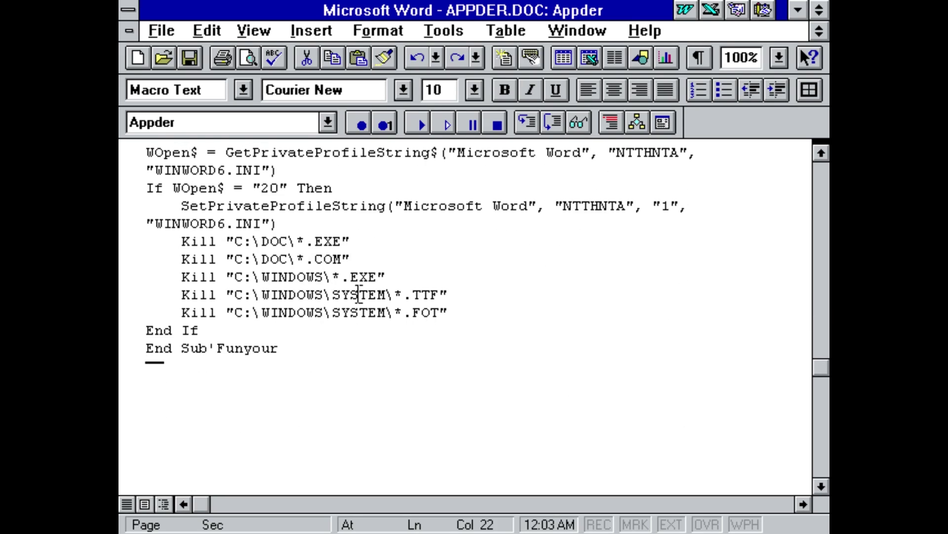
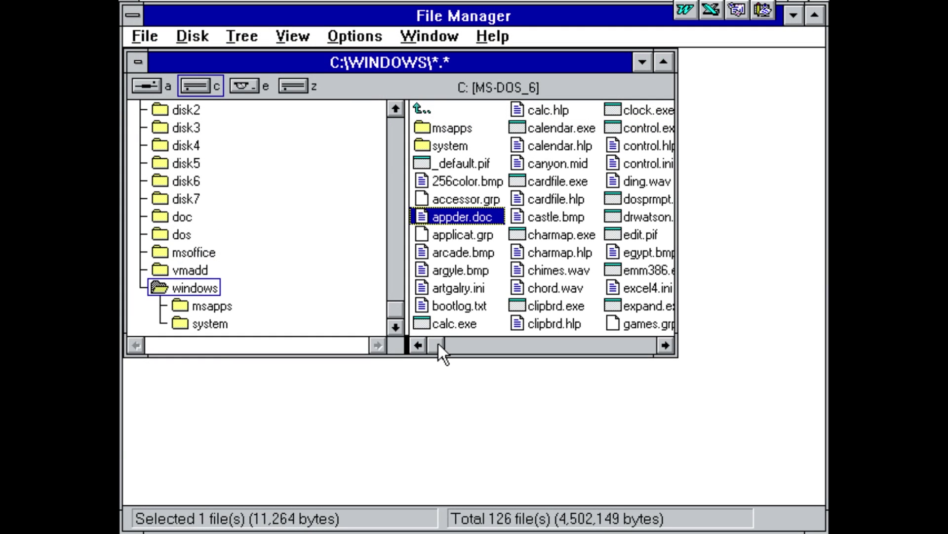
# Scroll the C:\WINDOWS file list right until winword6.ini comes into view
pyautogui.moveTo(437, 343); pyautogui.dragTo(629, 346)
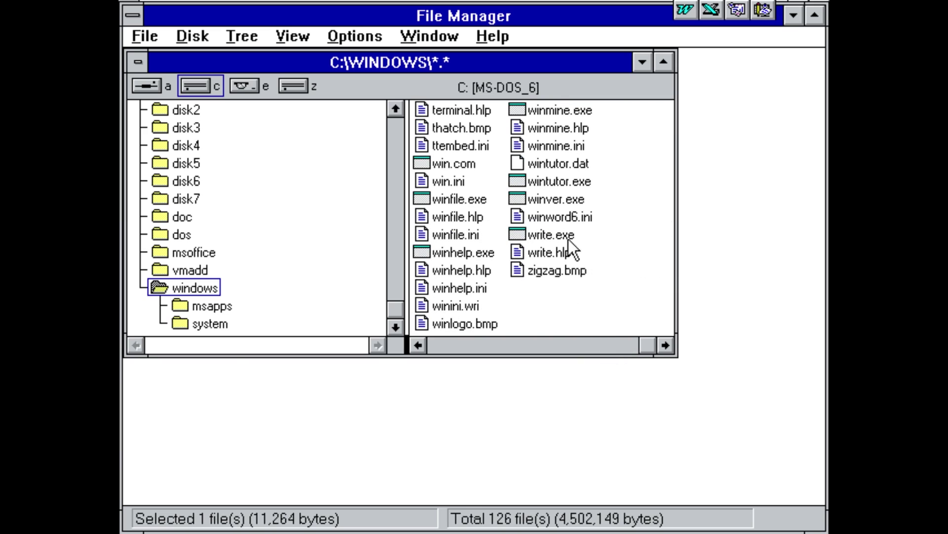
# Open winword6.ini in Notepad and locate the NTTHNTA= 1 line
pyautogui.doubleClick(552, 215)
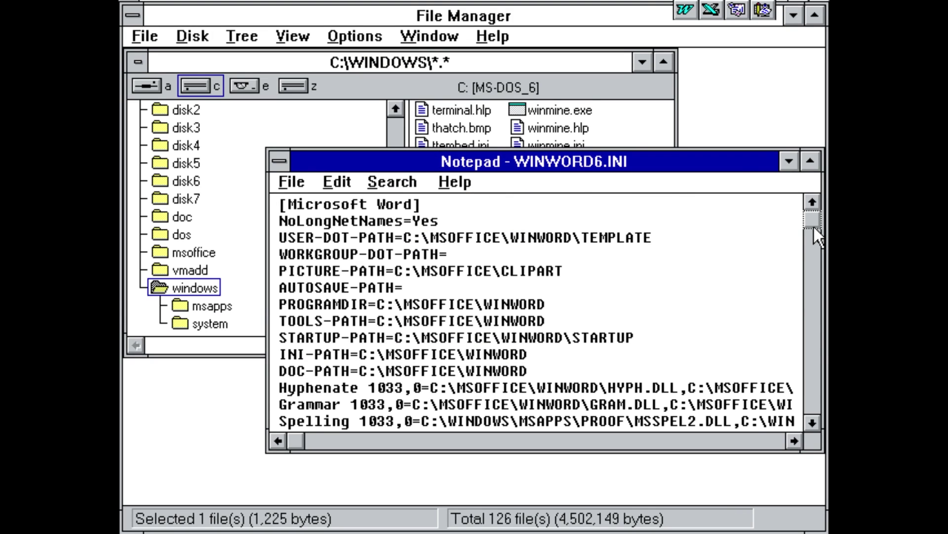
pyautogui.moveTo(813, 225); pyautogui.dragTo(807, 292)
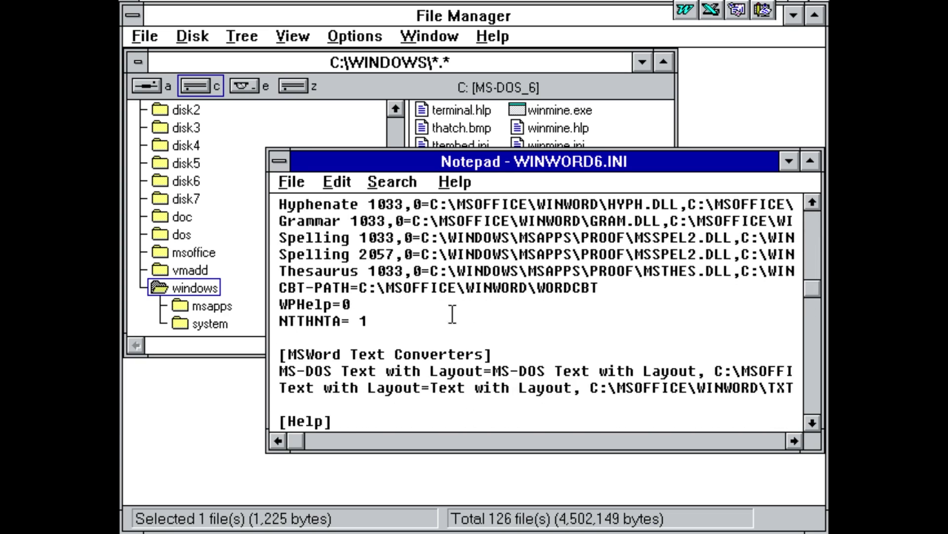
pyautogui.click(403, 319)
pyautogui.doubleClick(363, 322)
pyautogui.scroll(4, 360, 321)
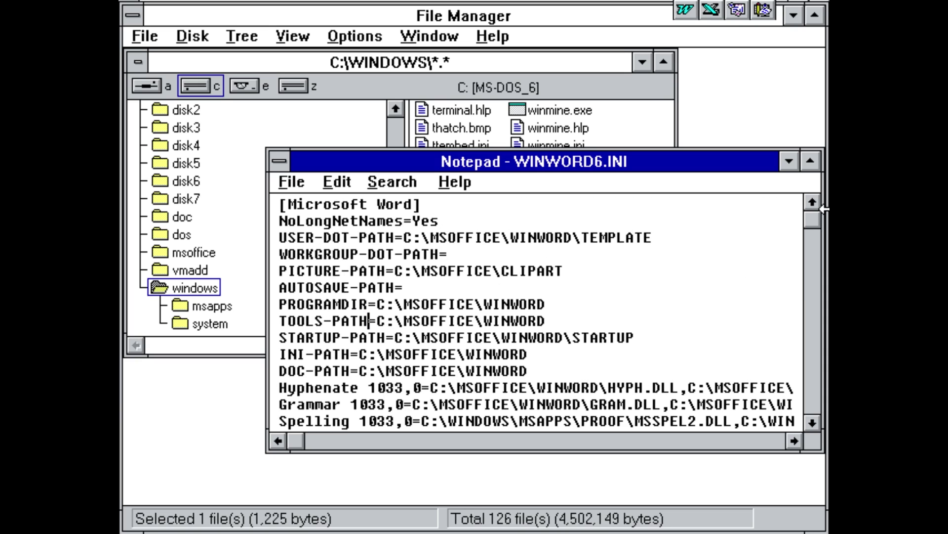
pyautogui.moveTo(814, 221); pyautogui.dragTo(813, 288)
# Change the NTTHNTA value from 1 to 19 and exit Notepad
pyautogui.click(407, 316)
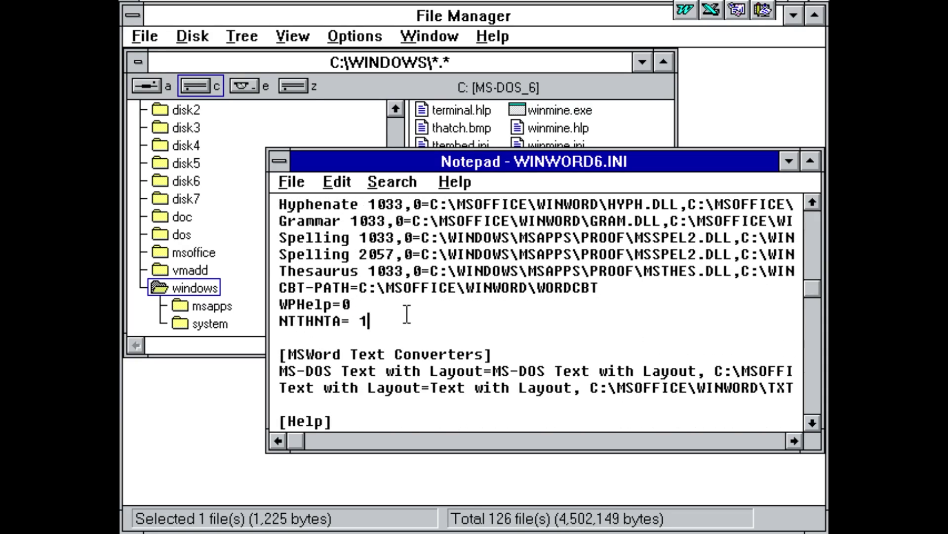
pyautogui.press('BackSpace')
pyautogui.write('91')
pyautogui.press('BackSpace')
pyautogui.press('BackSpace')
pyautogui.write('19')
pyautogui.click(299, 187)
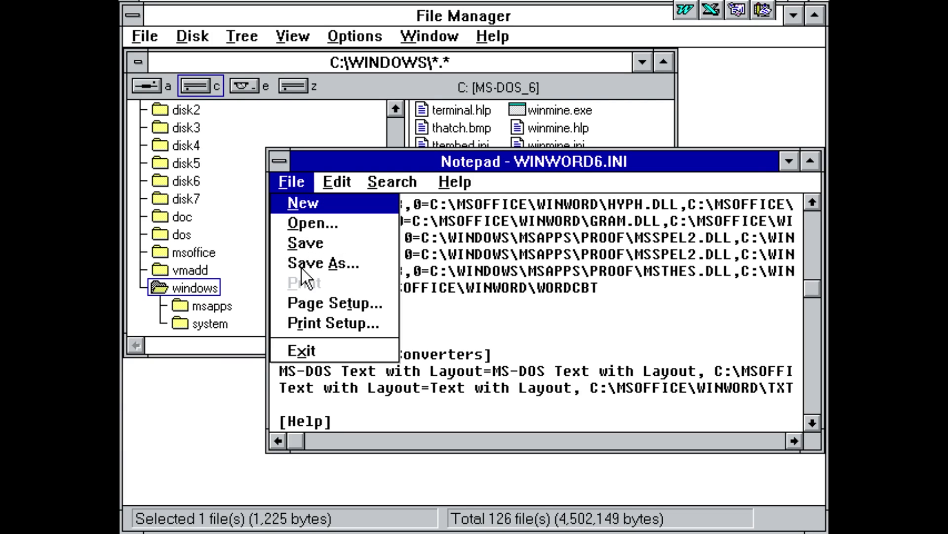
pyautogui.click(303, 352)
# Save WINWORD6.INI, open appder.doc in Word, dismiss the Path/File access error, then quit Word
pyautogui.click(404, 341)
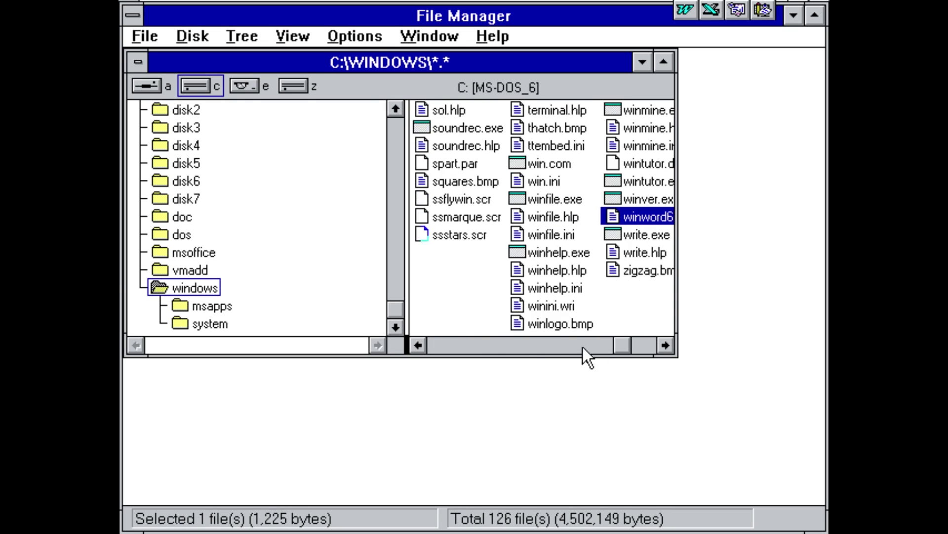
pyautogui.moveTo(583, 347); pyautogui.dragTo(437, 348)
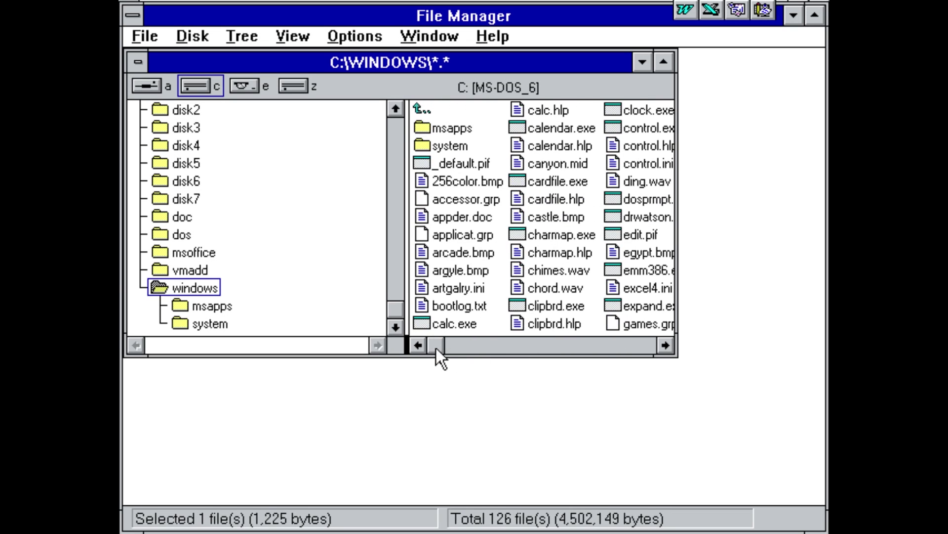
pyautogui.doubleClick(454, 216)
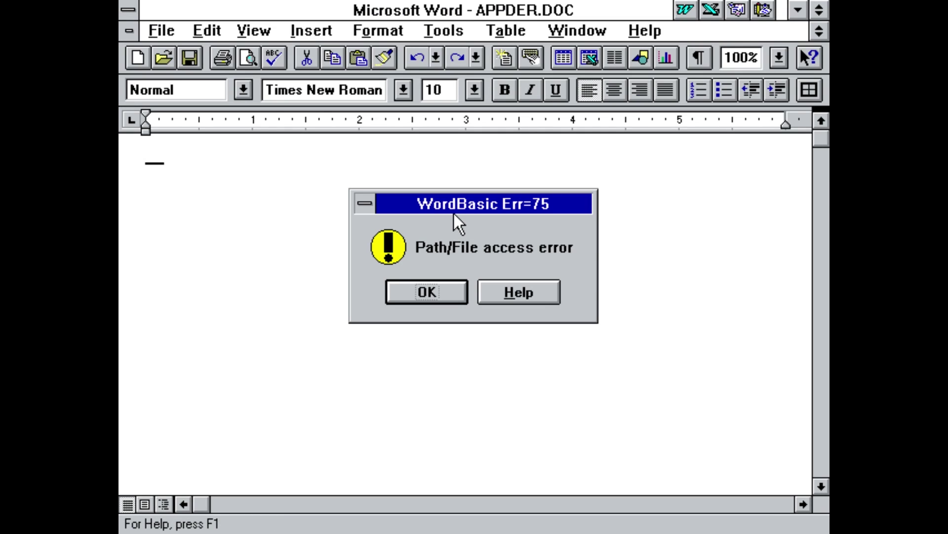
pyautogui.click(432, 293)
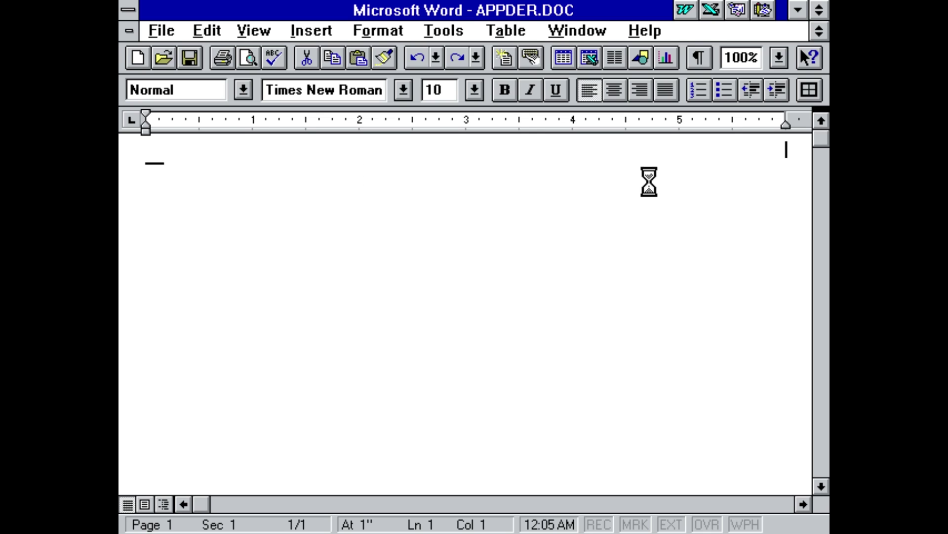
pyautogui.click(162, 32)
pyautogui.click(168, 369)
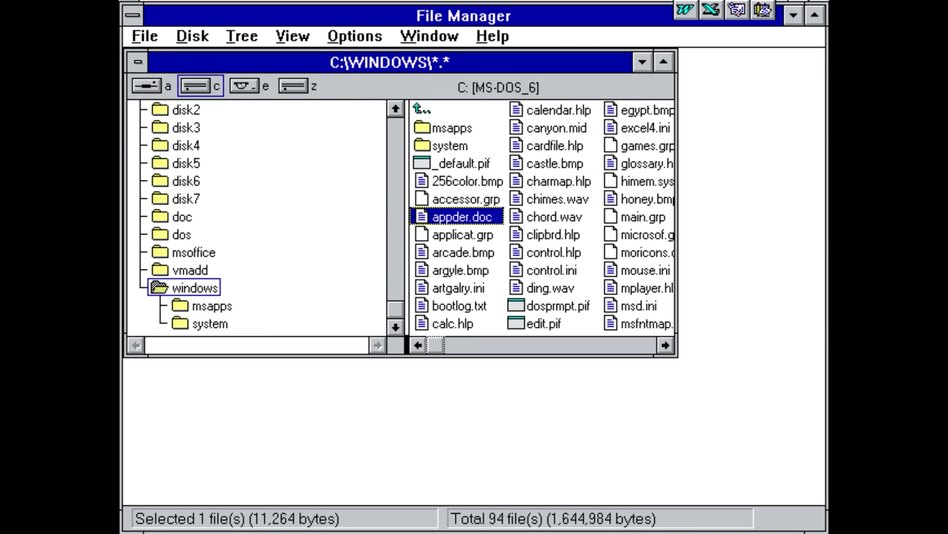
# Scroll through the remaining C:\WINDOWS files, then view the C:\DOC folder, which holds 0 files
pyautogui.moveTo(430, 346); pyautogui.dragTo(475, 346)
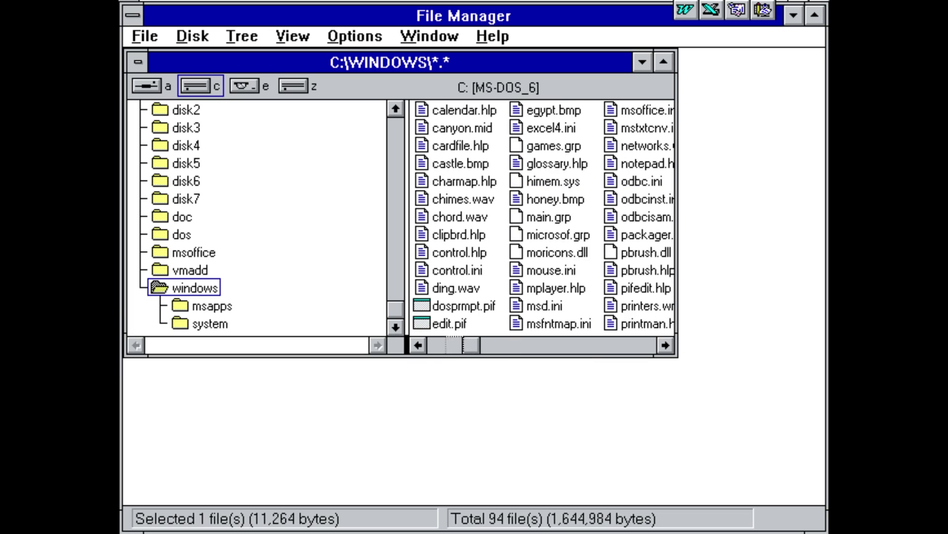
pyautogui.click(168, 213)
pyautogui.click(448, 181)
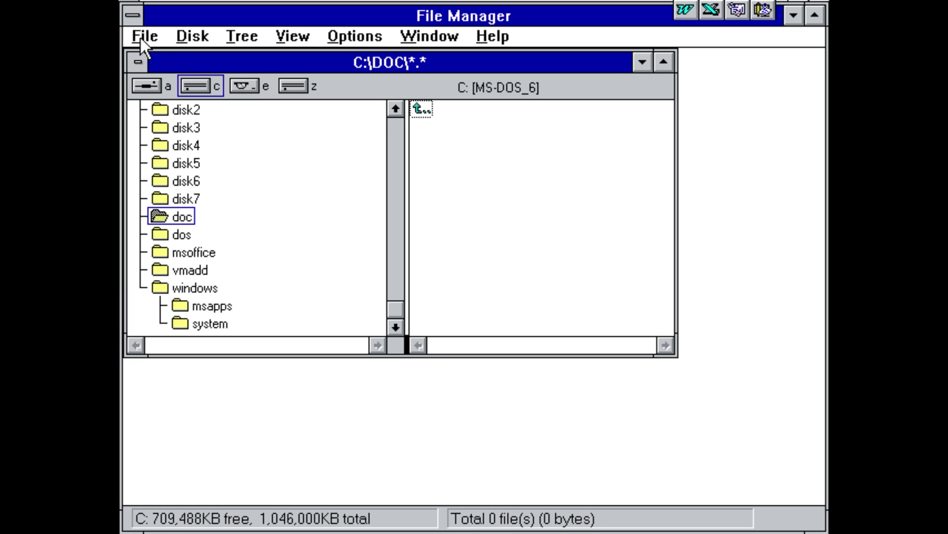
pyautogui.click(142, 8)
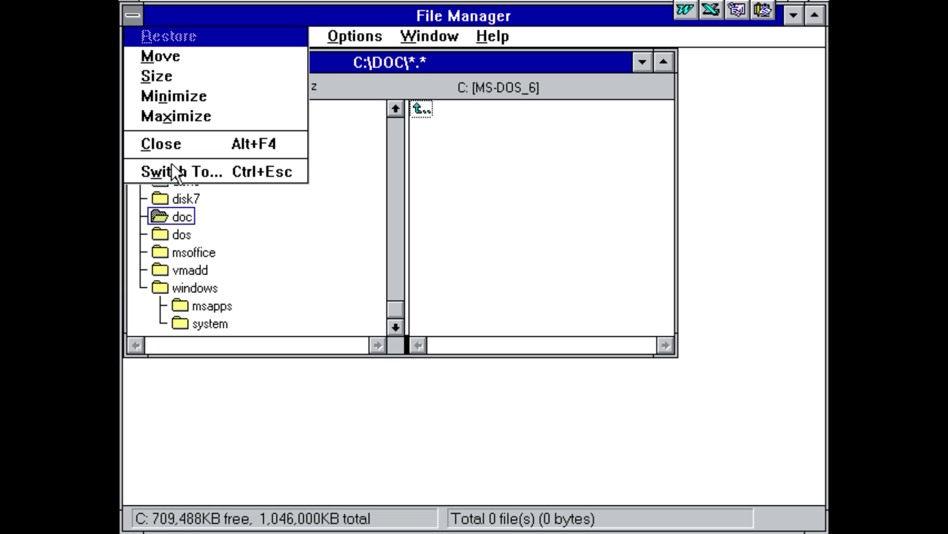
# Minimize File Manager and try Control Panel and Clipboard Viewer, dismissing their missing-EXE errors
pyautogui.click(173, 99)
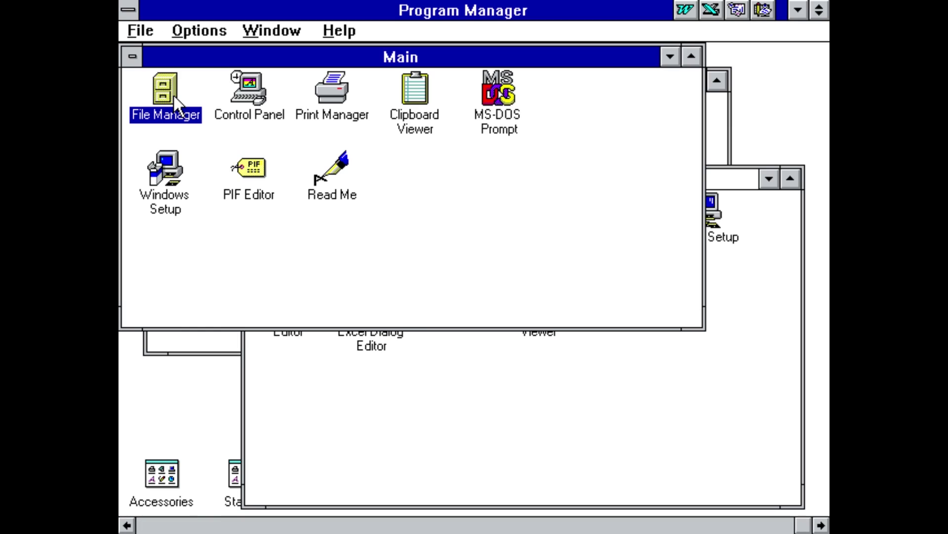
pyautogui.doubleClick(251, 98)
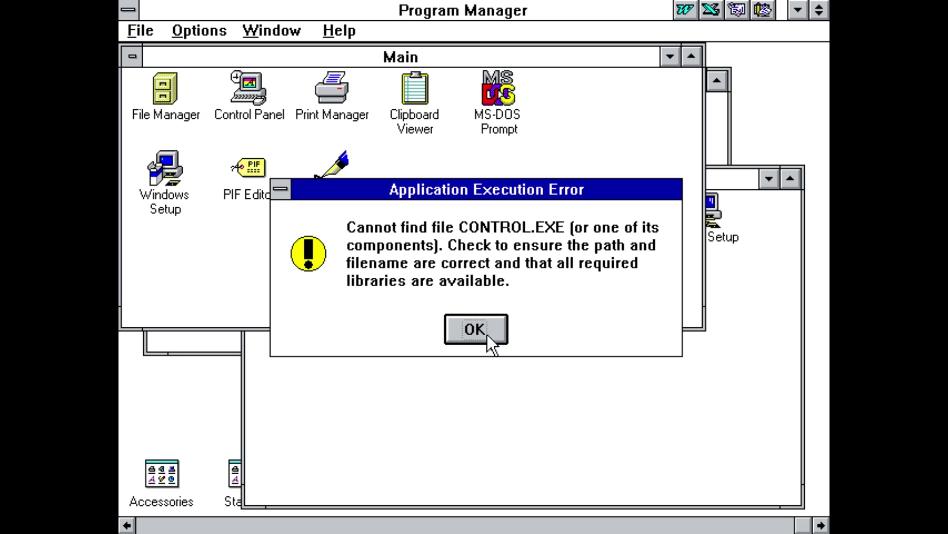
pyautogui.click(487, 334)
pyautogui.doubleClick(430, 87)
pyautogui.click(496, 321)
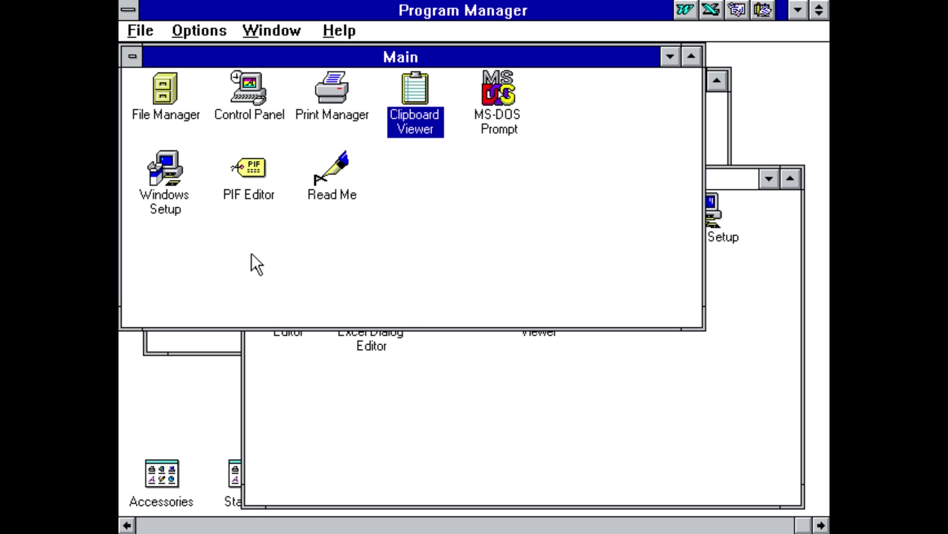
pyautogui.click(164, 170)
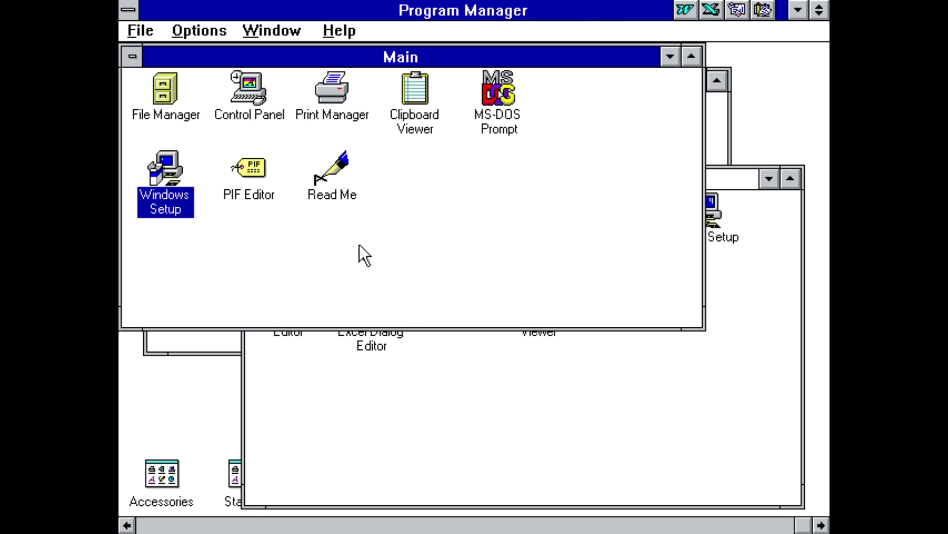
# Try PIF Editor and Read Me, dismissing their errors, then bring Microsoft Office forward
pyautogui.doubleClick(258, 166)
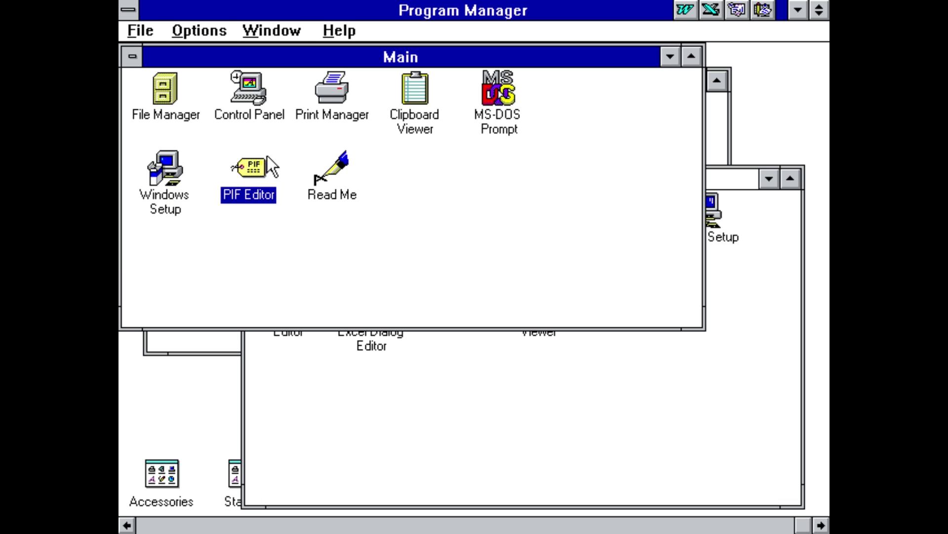
pyautogui.click(474, 341)
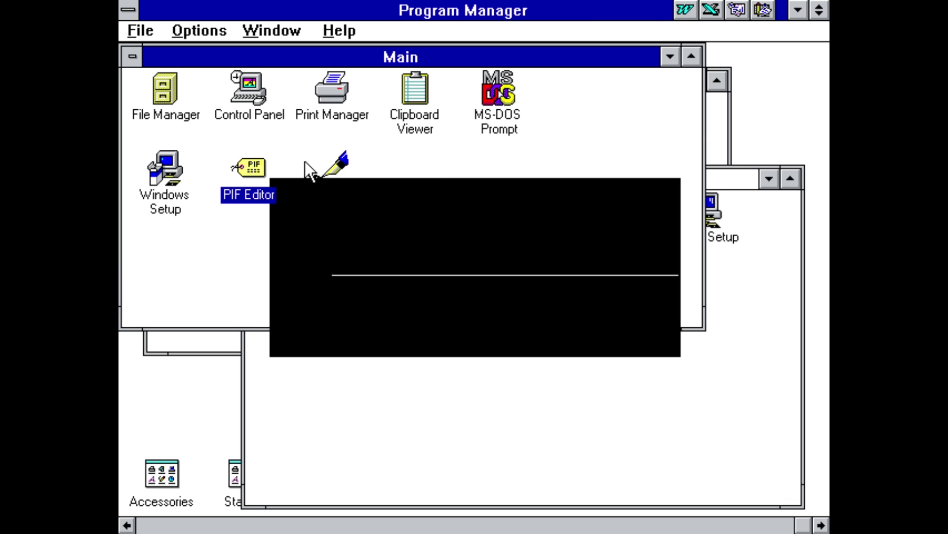
pyautogui.click(318, 167)
pyautogui.doubleClick(322, 170)
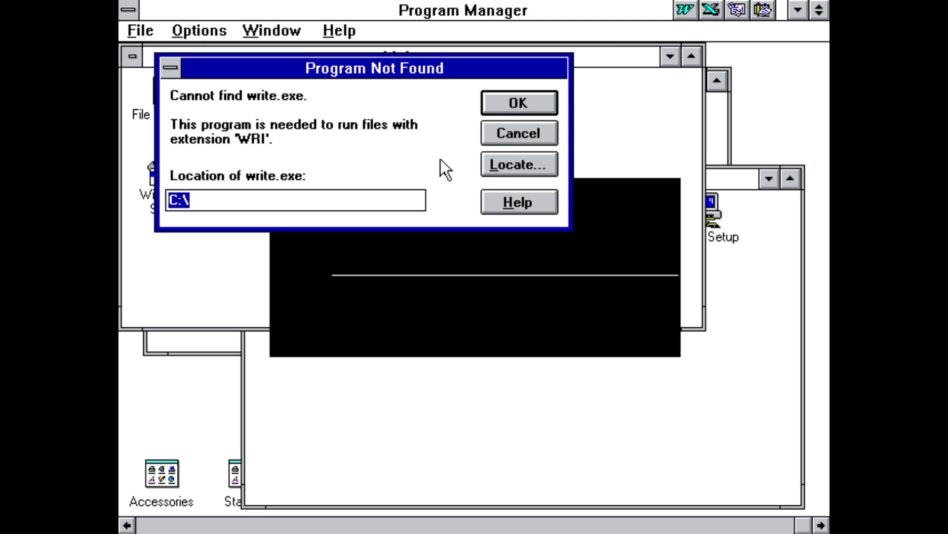
pyautogui.click(500, 142)
pyautogui.click(500, 368)
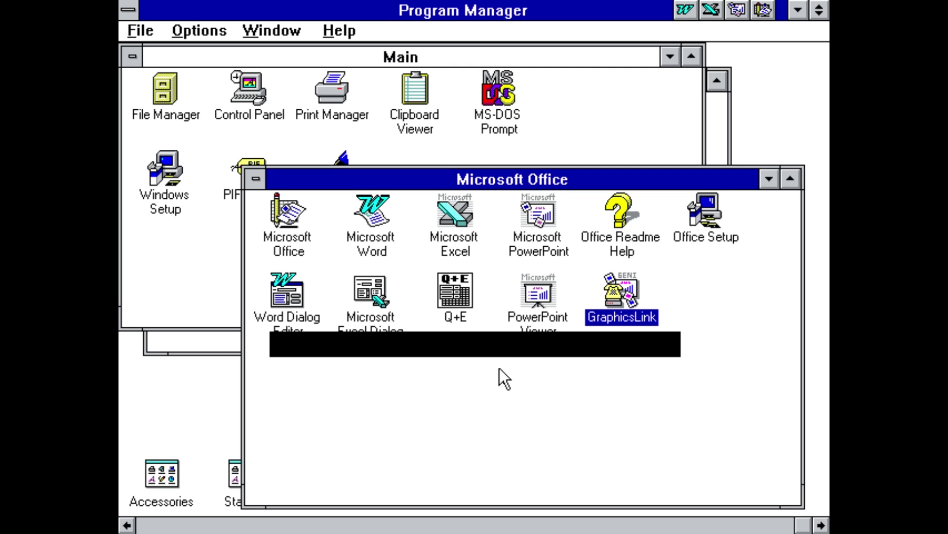
# Start Word, dismiss the Tip of the Day, and quit it
pyautogui.doubleClick(378, 240)
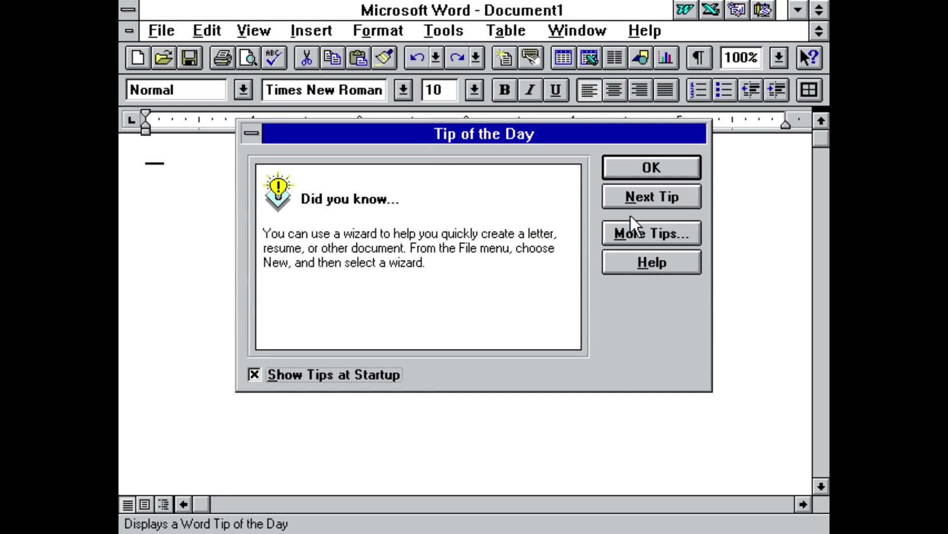
pyautogui.click(657, 169)
pyautogui.click(163, 32)
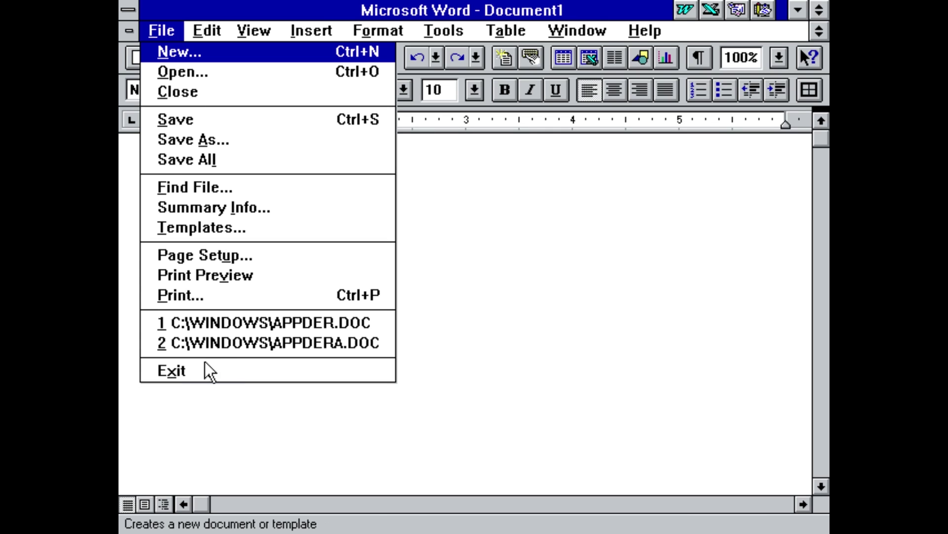
pyautogui.click(205, 370)
# Start Excel, skip its introduction and quit, then relaunch Word to a blank Document1
pyautogui.doubleClick(475, 199)
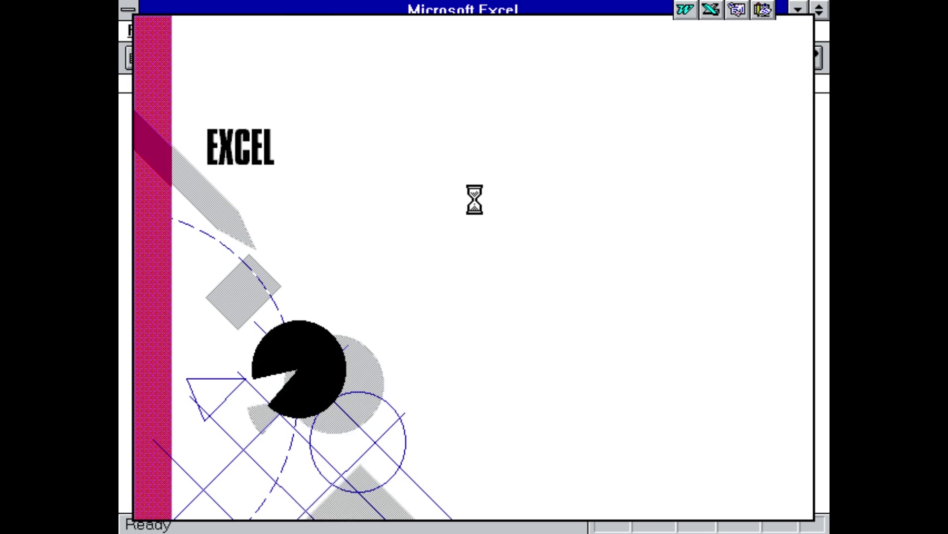
pyautogui.click(667, 494)
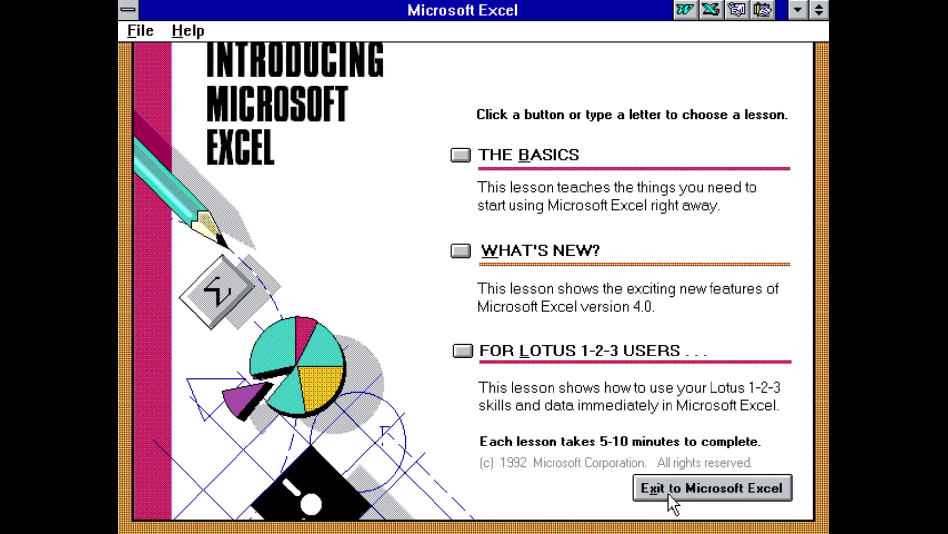
pyautogui.click(138, 30)
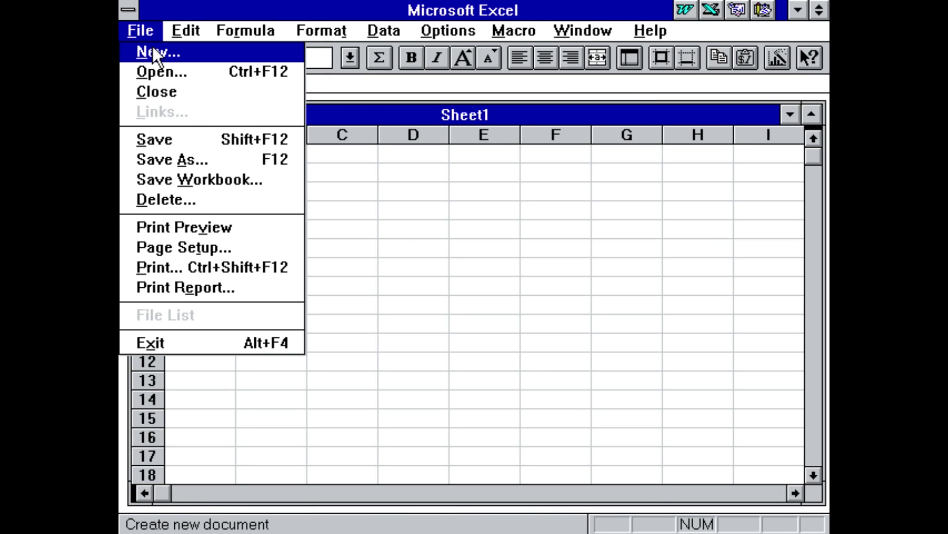
pyautogui.click(193, 343)
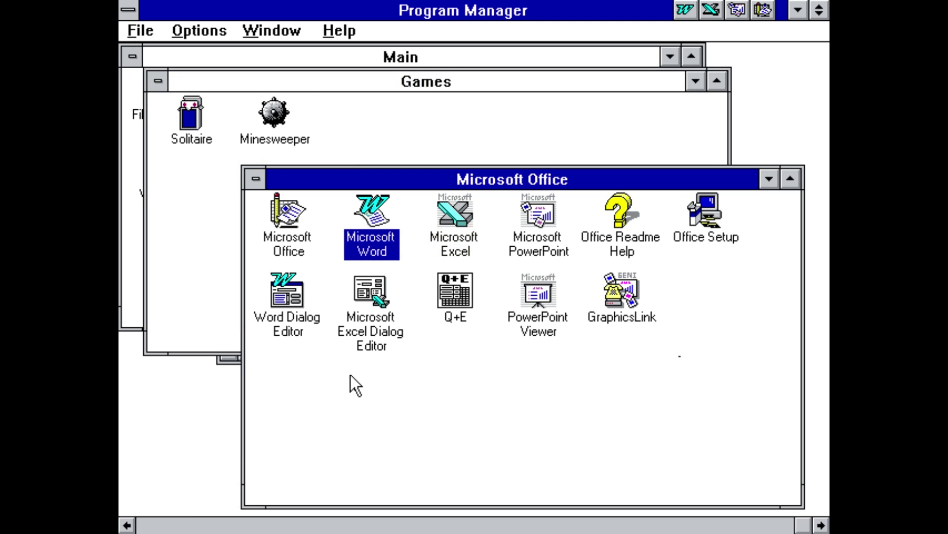
pyautogui.press('Return')
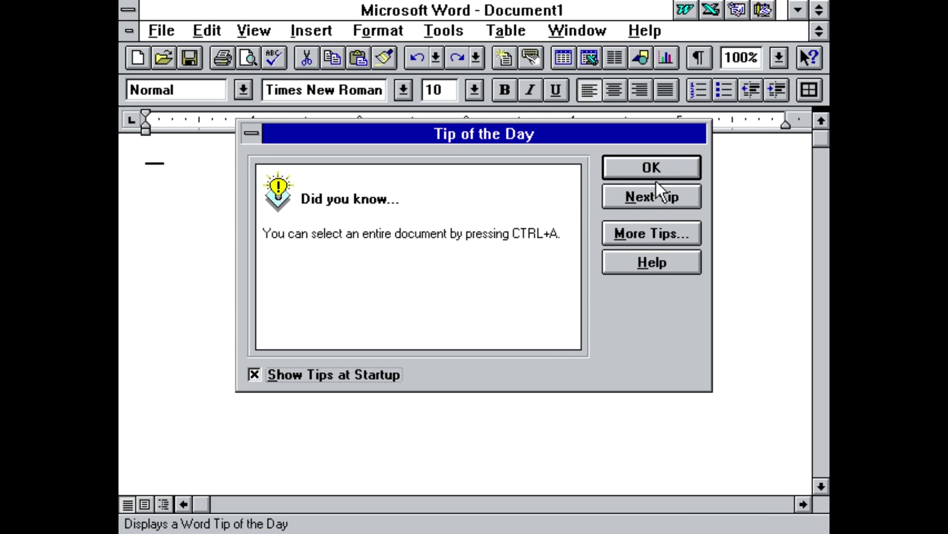
pyautogui.click(643, 168)
# Quit Word, then try Minesweeper and Solitaire, dismissing the missing WINMINE.EXE and SOL.EXE errors
pyautogui.click(162, 30)
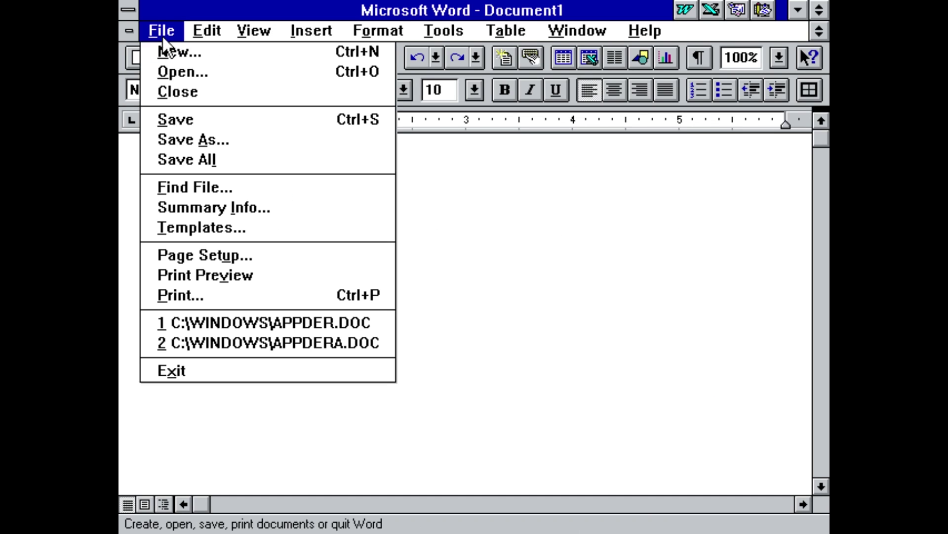
pyautogui.click(194, 369)
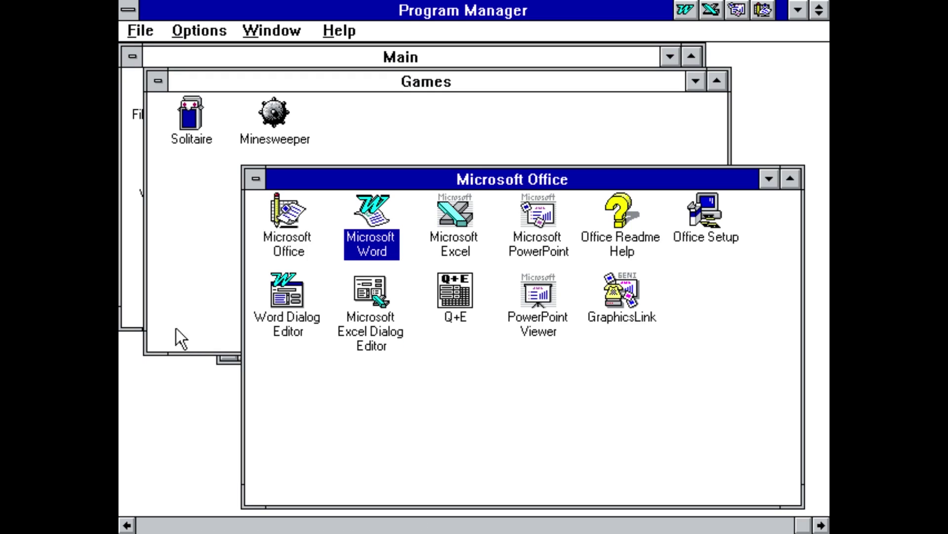
pyautogui.click(181, 213)
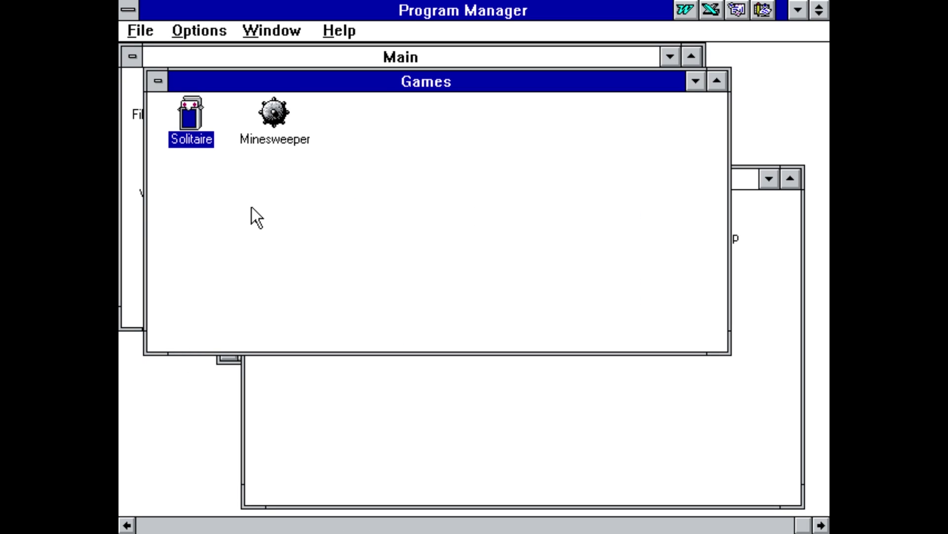
pyautogui.doubleClick(273, 111)
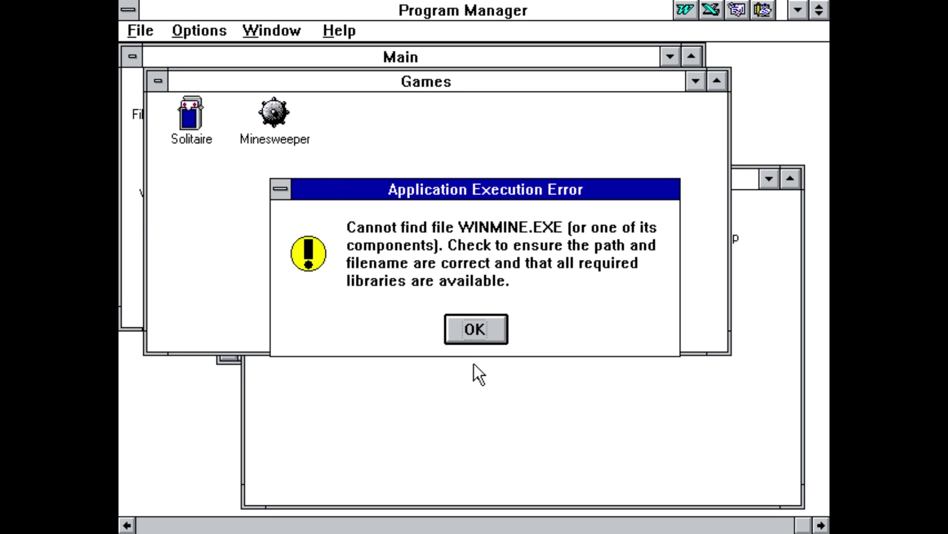
pyautogui.click(476, 329)
pyautogui.doubleClick(197, 124)
pyautogui.press('Return')
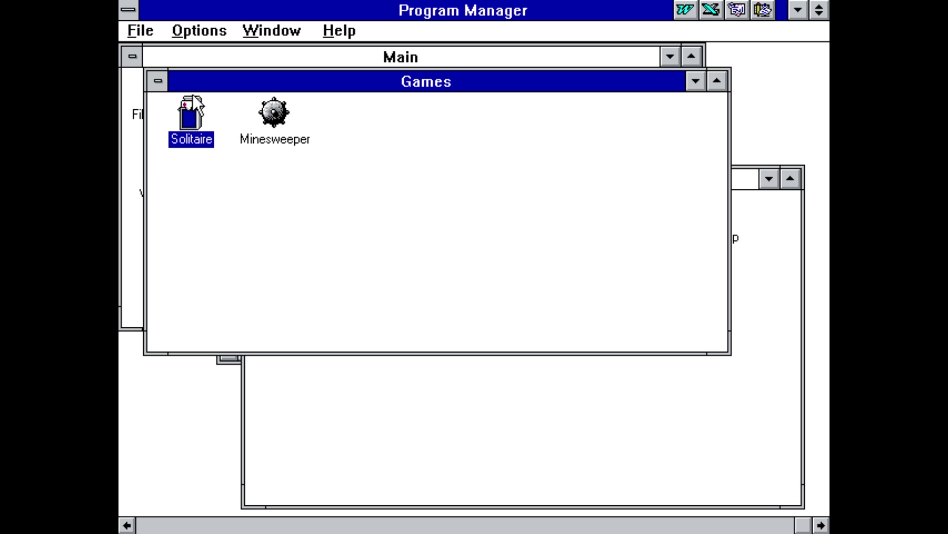
pyautogui.click(133, 34)
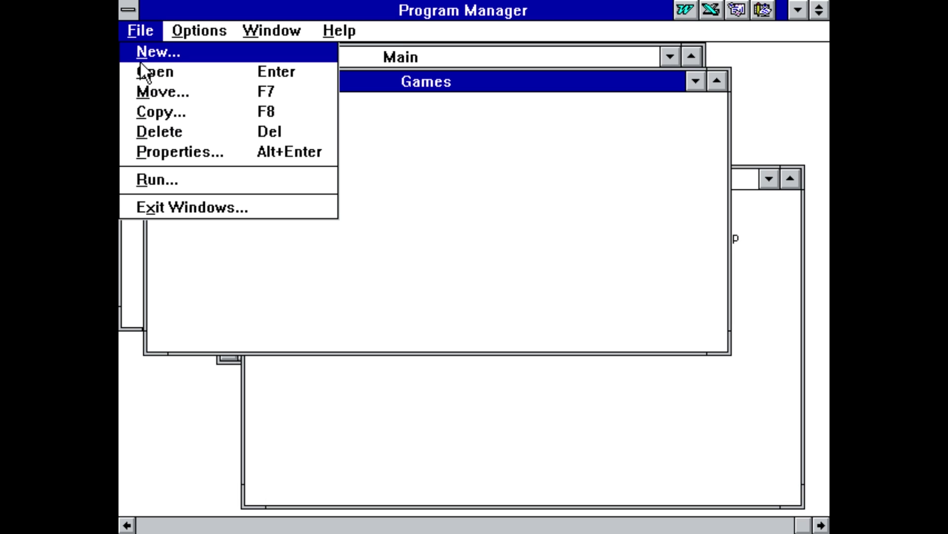
# Try Exit Windows, acknowledge the Extremely Low on Memory warning, and bring Microsoft Office forward
pyautogui.click(152, 203)
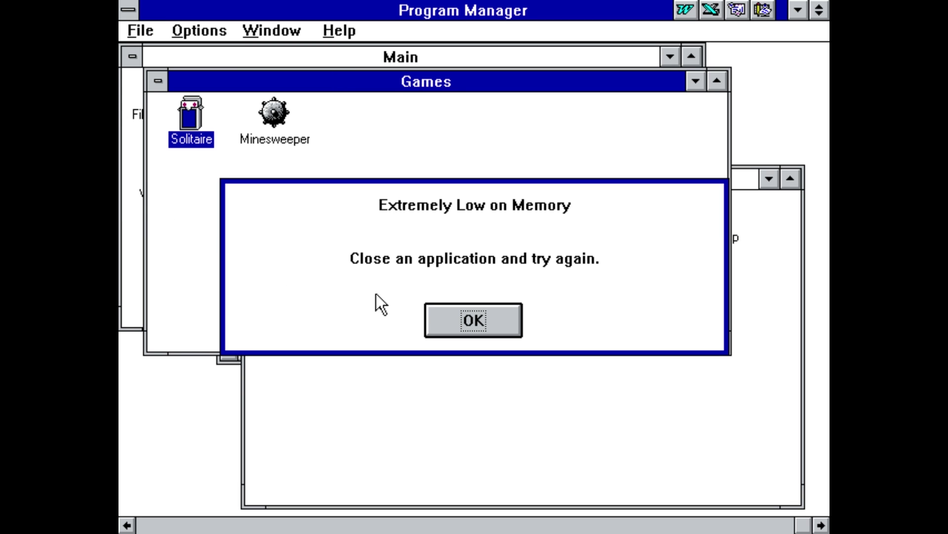
pyautogui.click(447, 316)
pyautogui.click(412, 419)
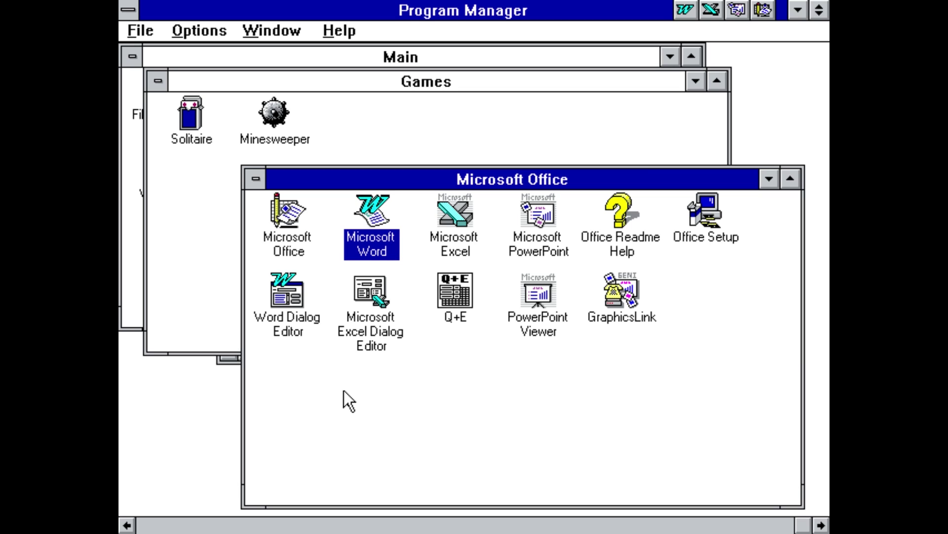
# Try Word, dismissing its undefined dynalink error, then open and quit Excel
pyautogui.doubleClick(366, 227)
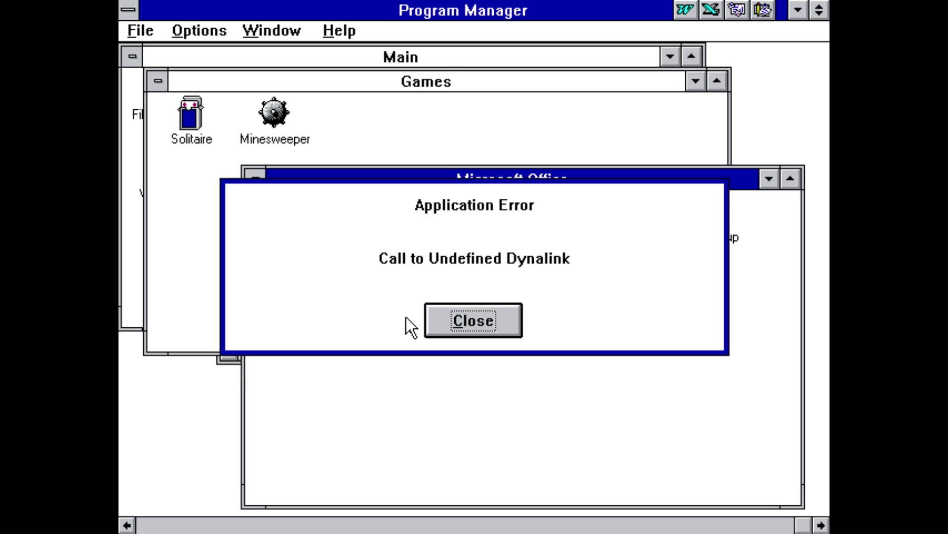
pyautogui.click(490, 321)
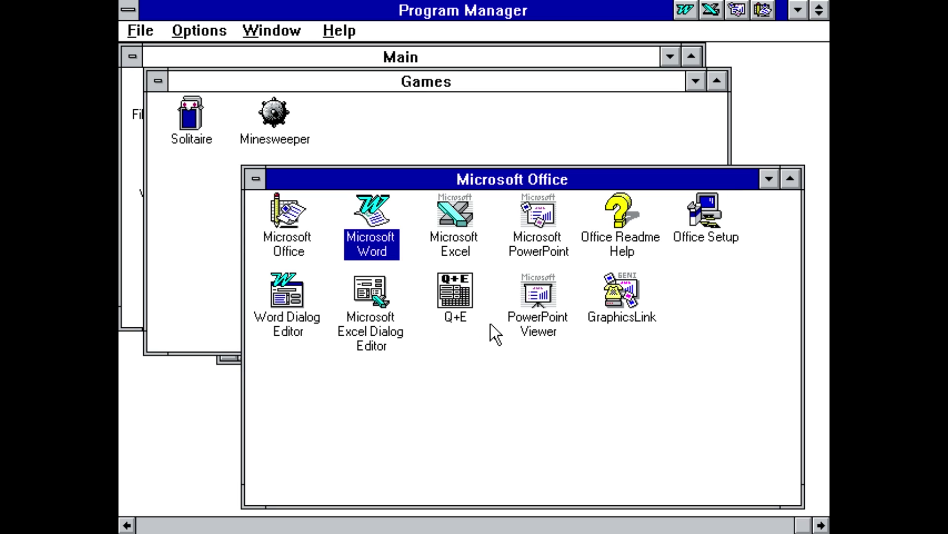
pyautogui.doubleClick(440, 215)
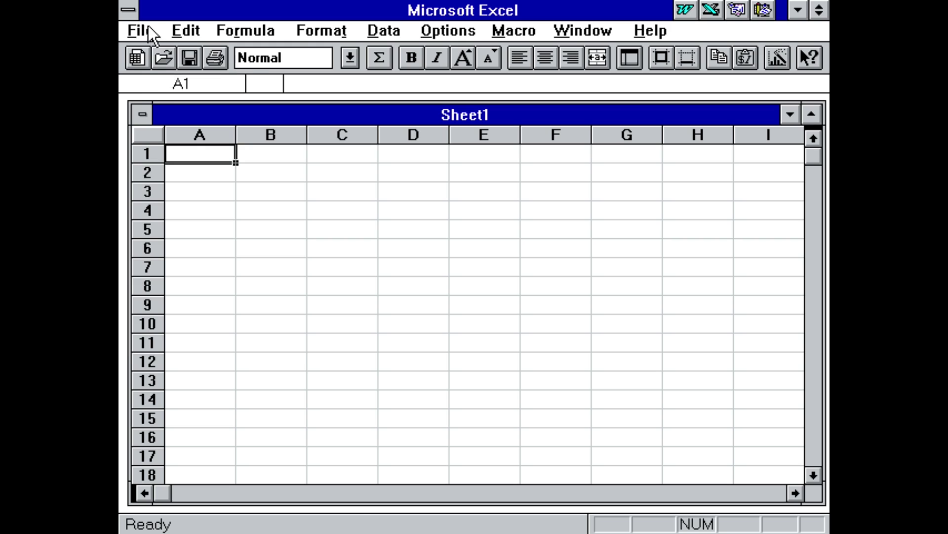
pyautogui.click(149, 28)
pyautogui.click(174, 337)
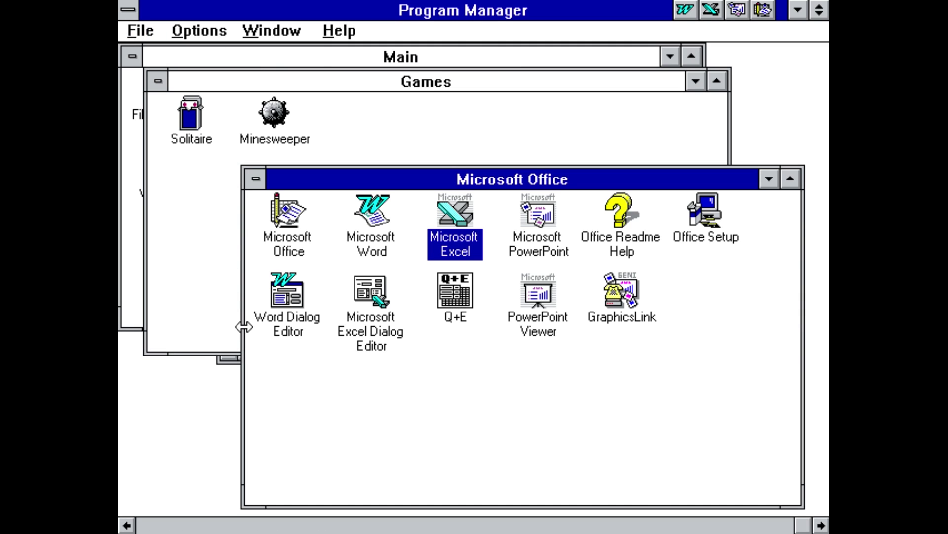
# Open and quit the Word Dialog Editor, then try PowerPoint, which fails for insufficient memory
pyautogui.doubleClick(293, 285)
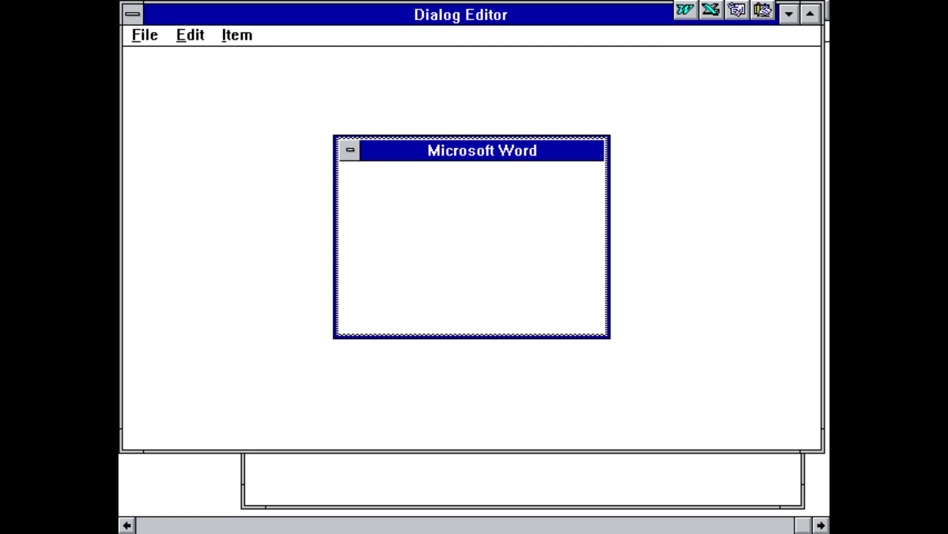
pyautogui.click(163, 40)
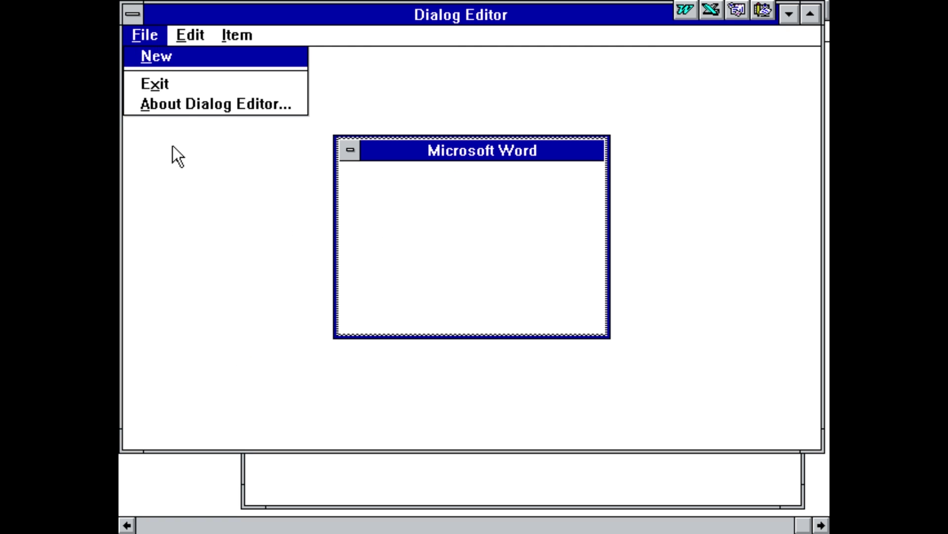
pyautogui.click(177, 80)
pyautogui.doubleClick(541, 221)
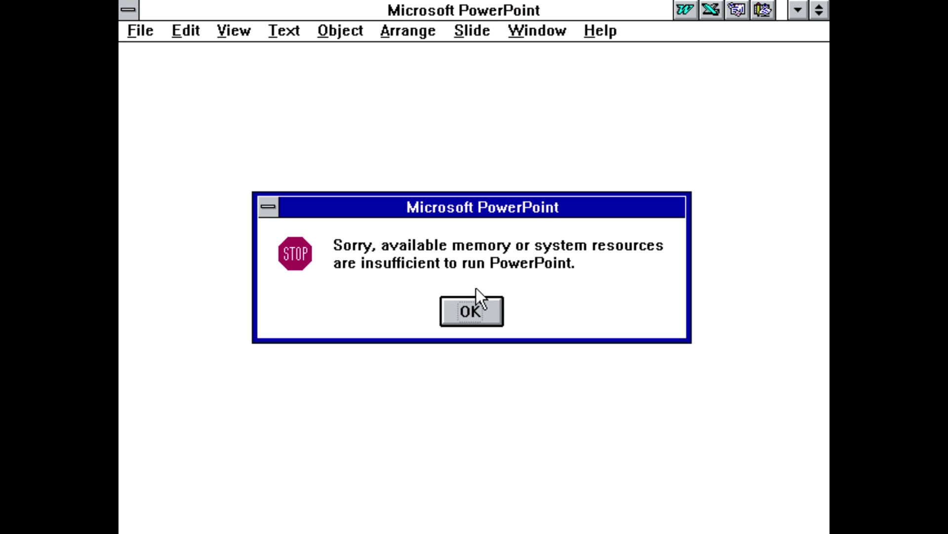
pyautogui.click(477, 319)
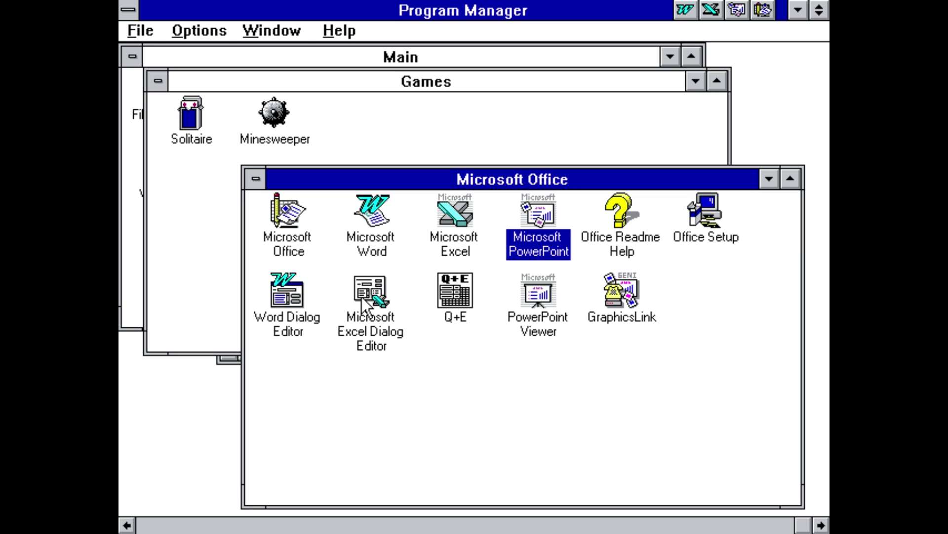
# Open and quit Excel, then try Word twice, dismissing both undefined dynalink errors
pyautogui.doubleClick(450, 215)
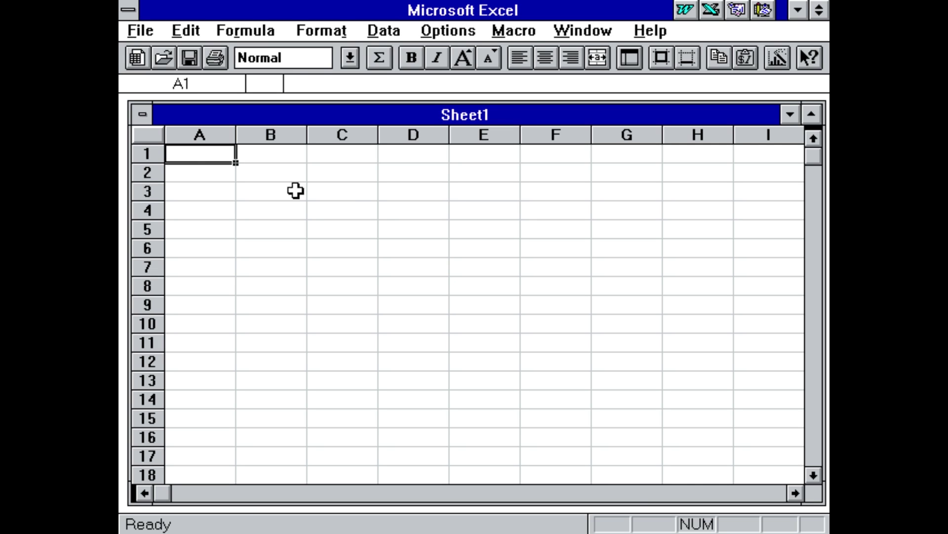
pyautogui.click(144, 30)
pyautogui.click(151, 339)
pyautogui.doubleClick(371, 213)
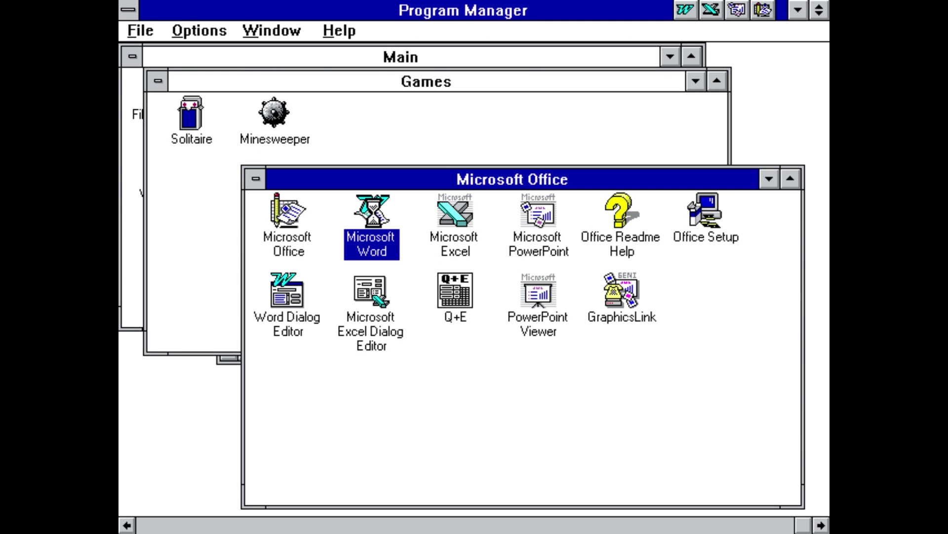
pyautogui.click(445, 322)
pyautogui.doubleClick(384, 235)
pyautogui.click(473, 320)
# Open and quit the PowerPoint Viewer and Q+E
pyautogui.doubleClick(530, 298)
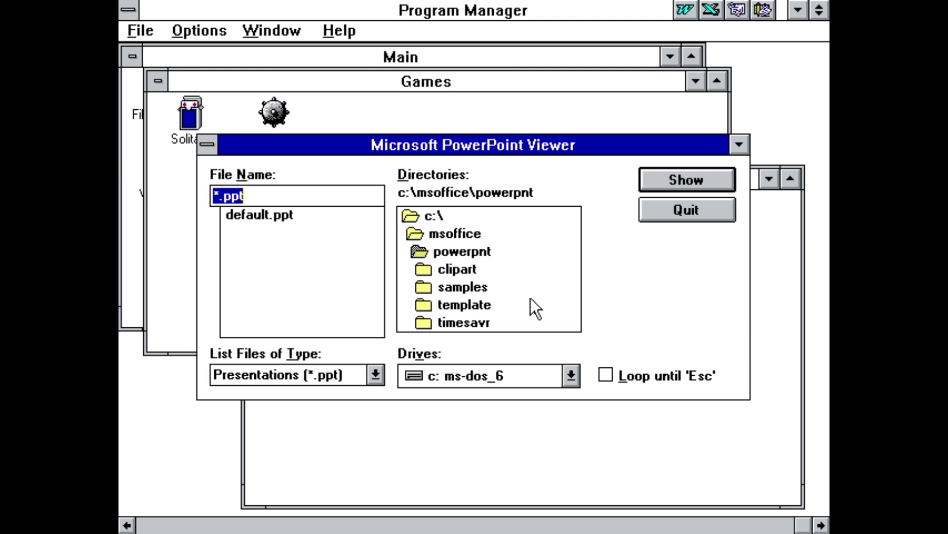
pyautogui.click(688, 207)
pyautogui.doubleClick(455, 292)
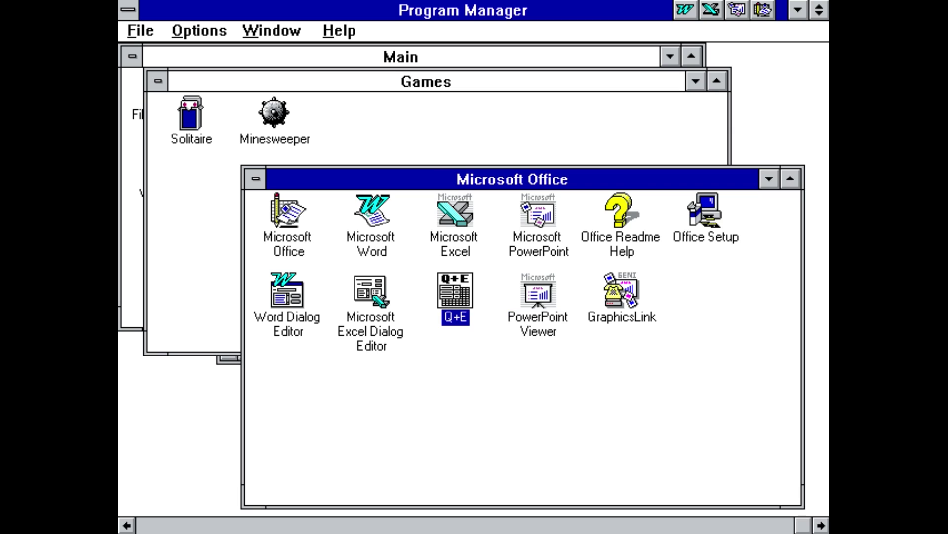
pyautogui.click(294, 183)
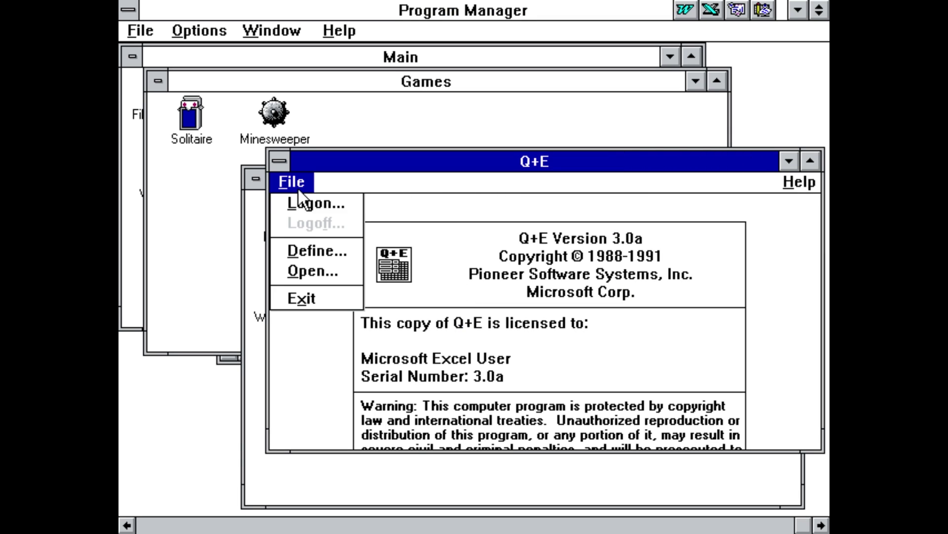
pyautogui.click(307, 294)
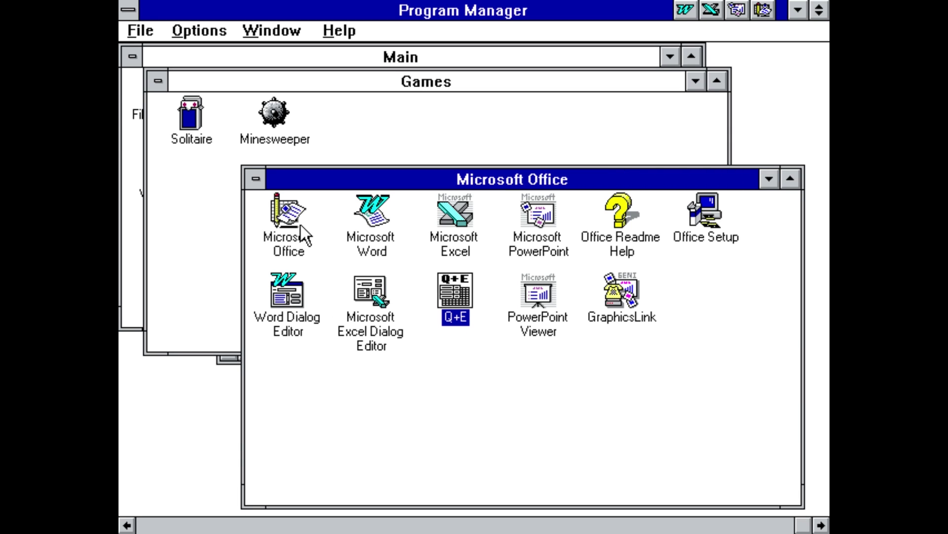
# Start and quit Word, then launch PowerPoint and close its KRNL386.EXE General Protection Fault
pyautogui.doubleClick(379, 219)
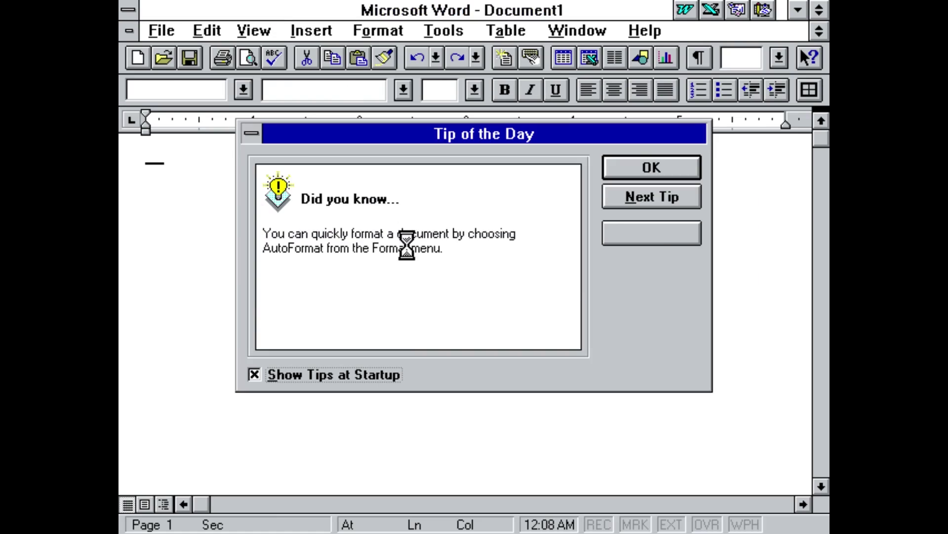
pyautogui.click(682, 170)
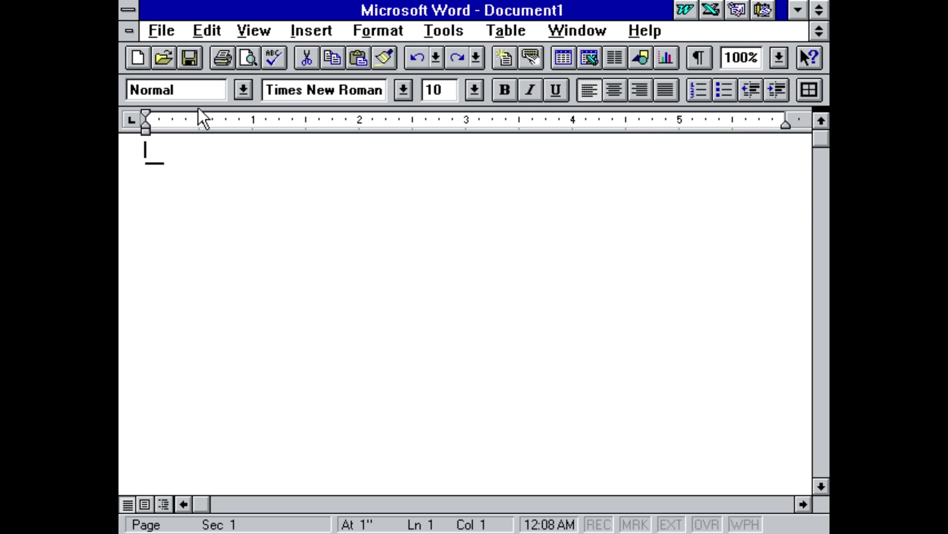
pyautogui.click(148, 31)
pyautogui.click(192, 374)
pyautogui.doubleClick(538, 215)
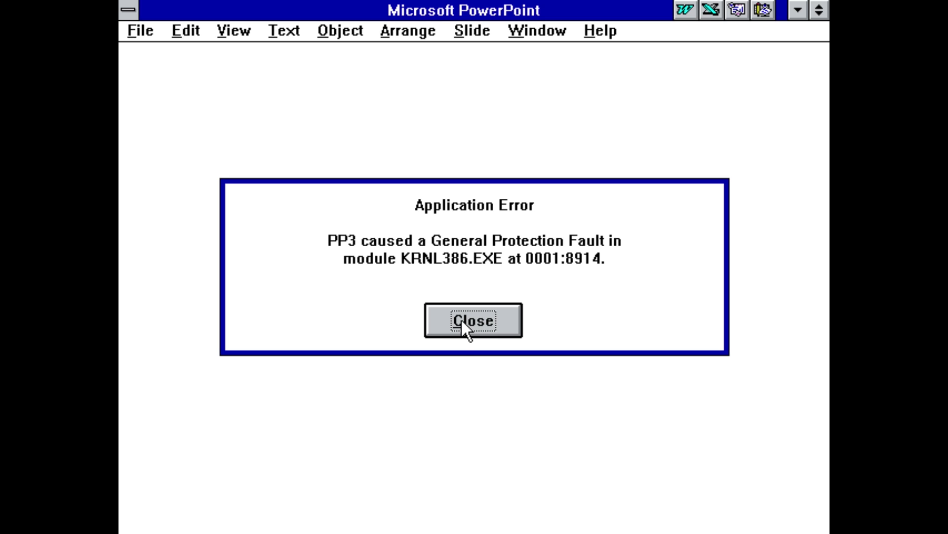
pyautogui.click(461, 318)
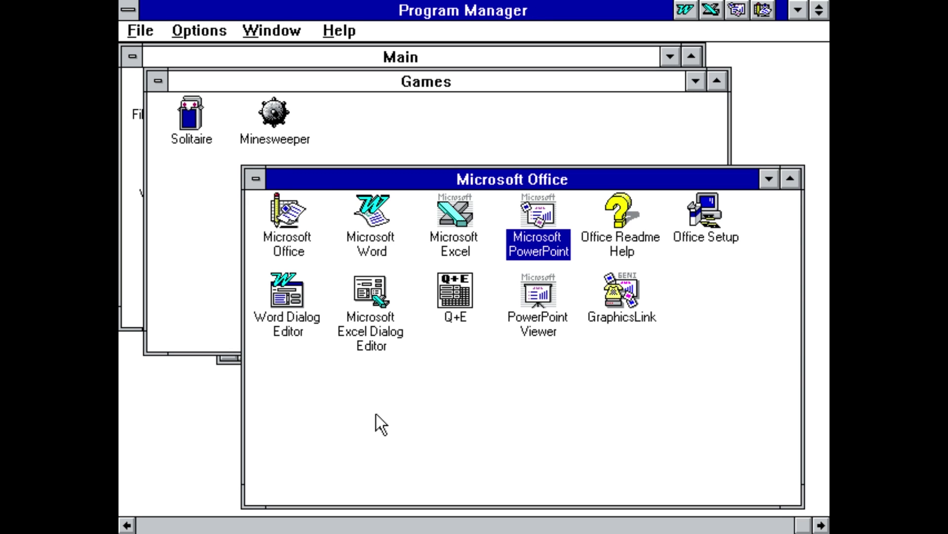
# Exit Windows, then show a wide dir/w listing of the C:\ root at the DOS prompt
pyautogui.click(141, 30)
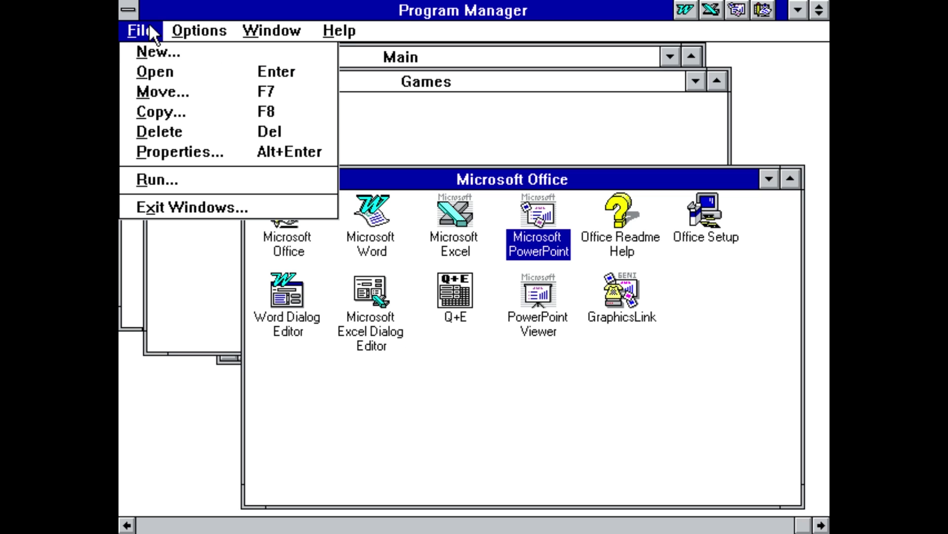
pyautogui.click(161, 208)
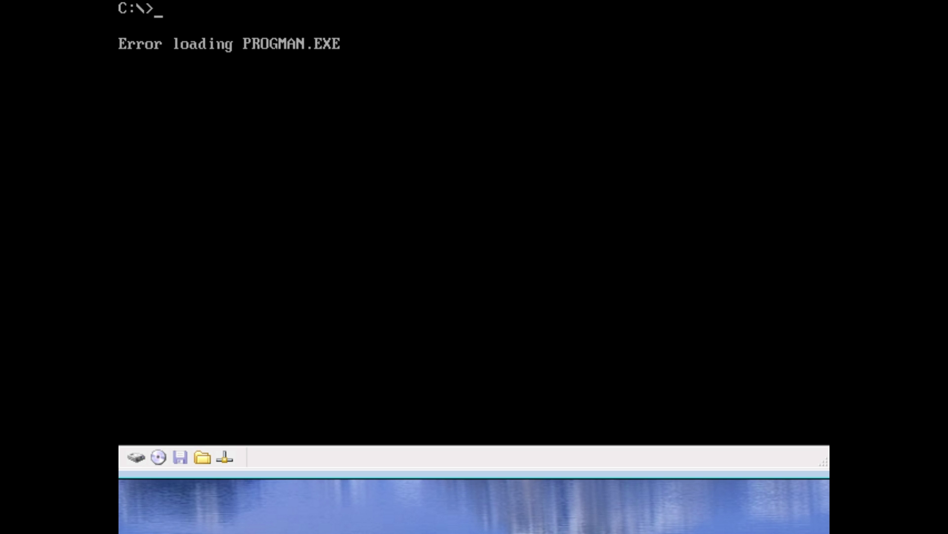
pyautogui.write('dir/w')
pyautogui.press('Return')
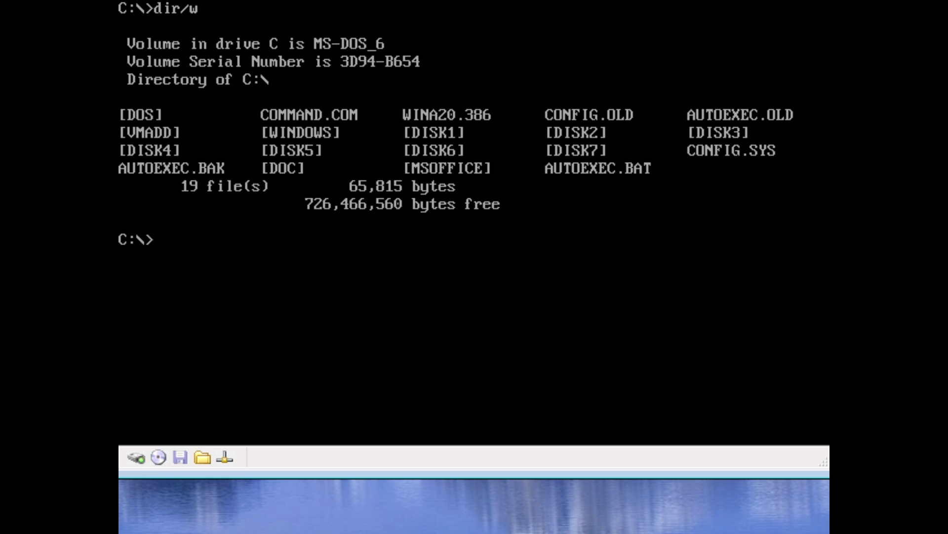